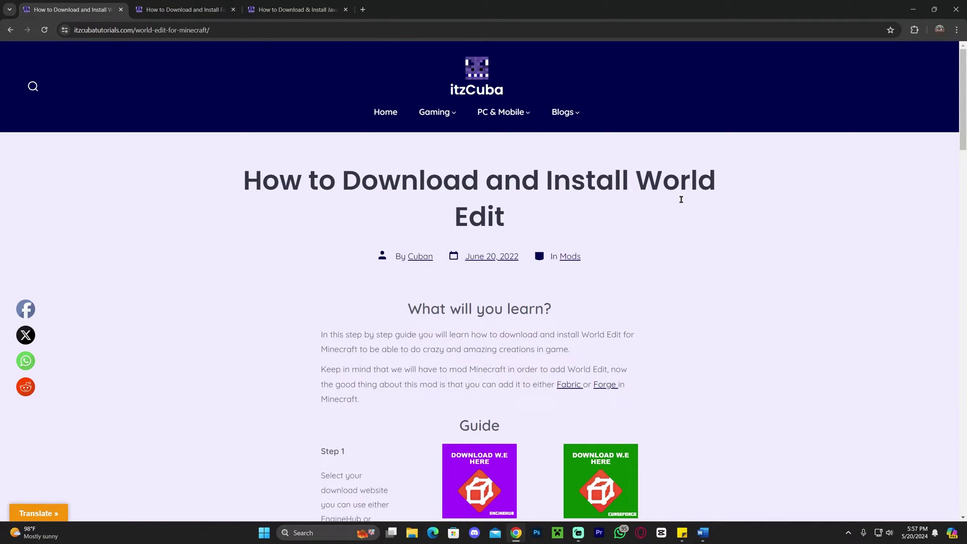
Step: Scroll up and down through the itzCuba WorldEdit install guide
scroll(522, 164, "down", 15)
scroll(693, 246, "up", 15)
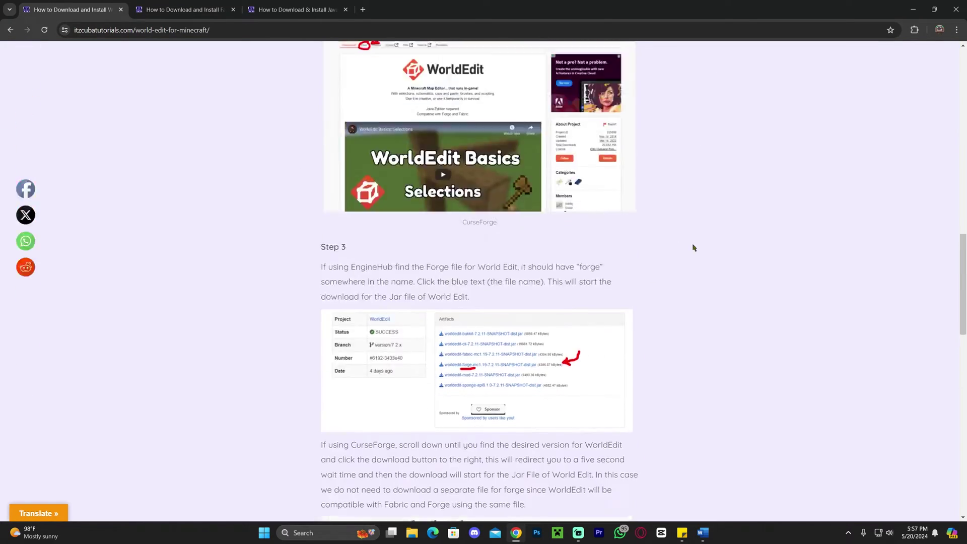
scroll(668, 206, "down", 5)
scroll(650, 196, "up", 3)
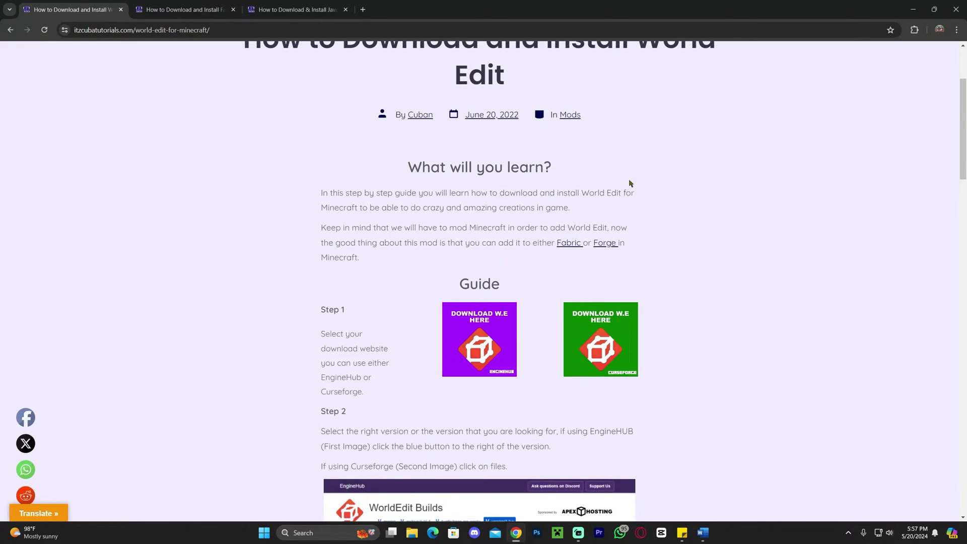
scroll(677, 186, "down", 1)
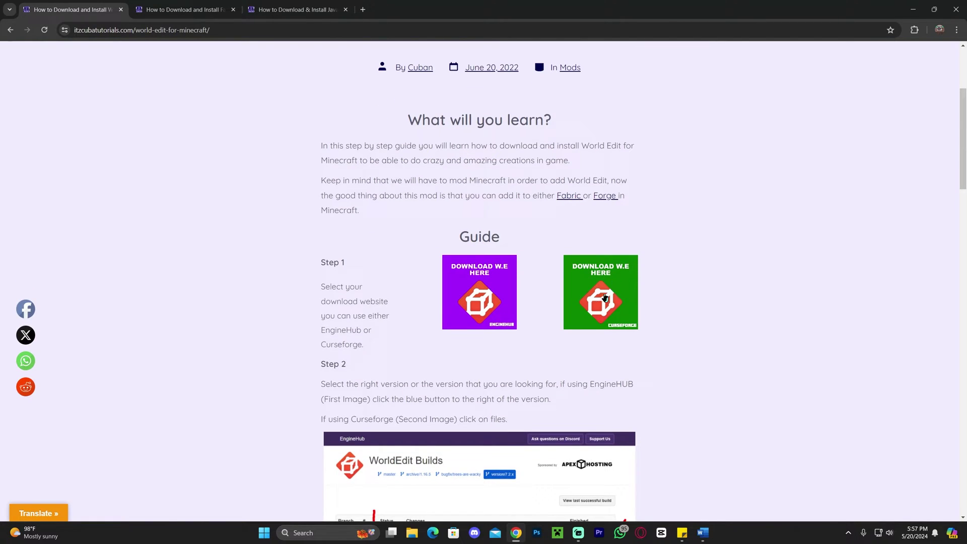
Step: From CurseForge's WorldEdit Files list, download version 7.3.1 and save worldedit-mod-7.3.1.jar
left_click(595, 276)
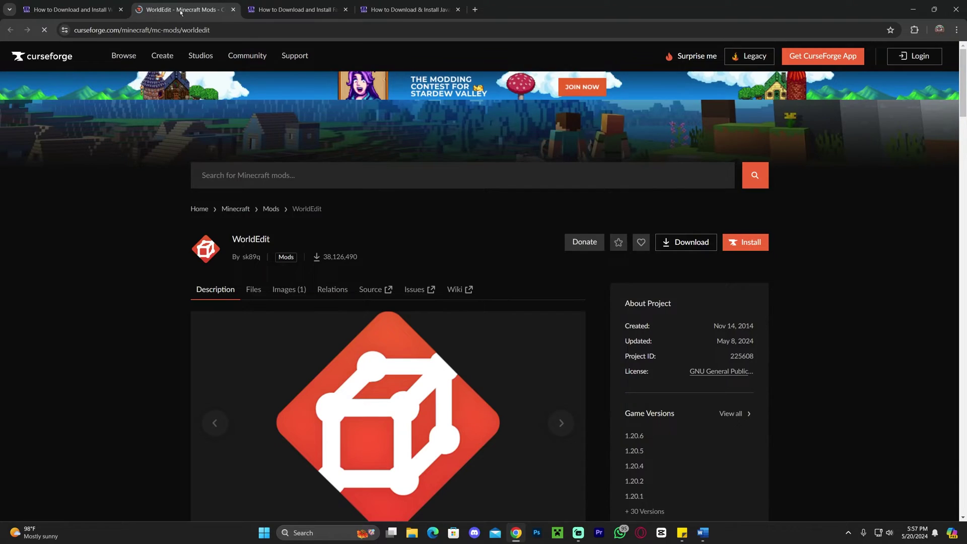
left_click(253, 290)
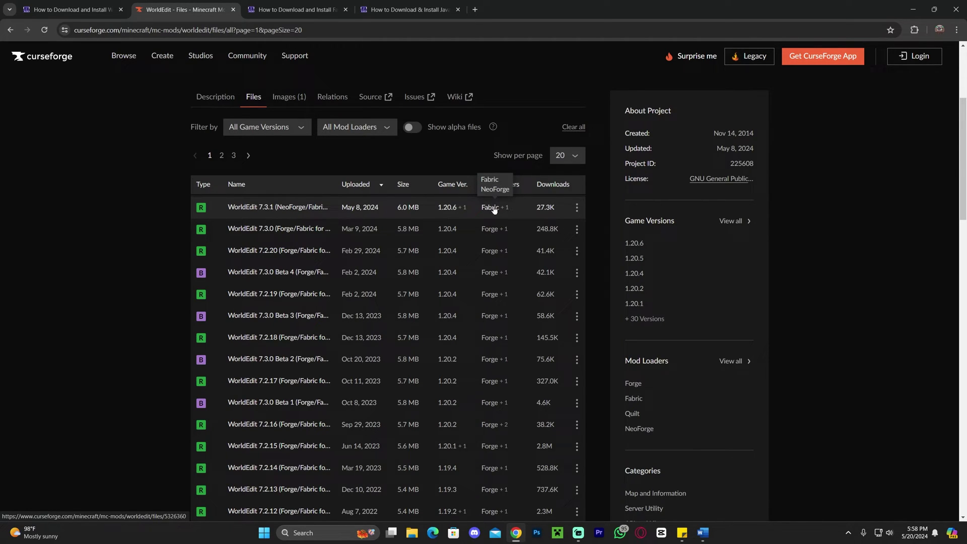
left_click(575, 209)
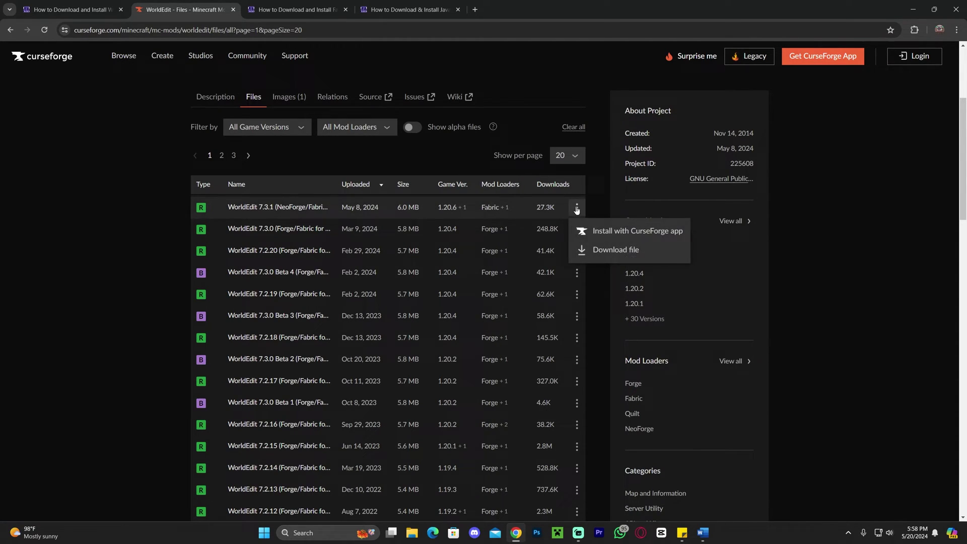
left_click(604, 252)
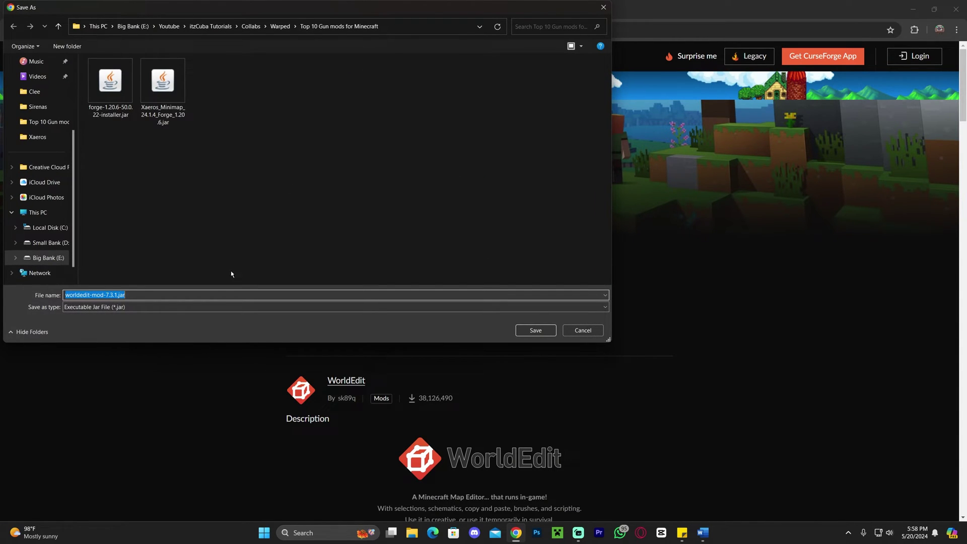
left_click(536, 330)
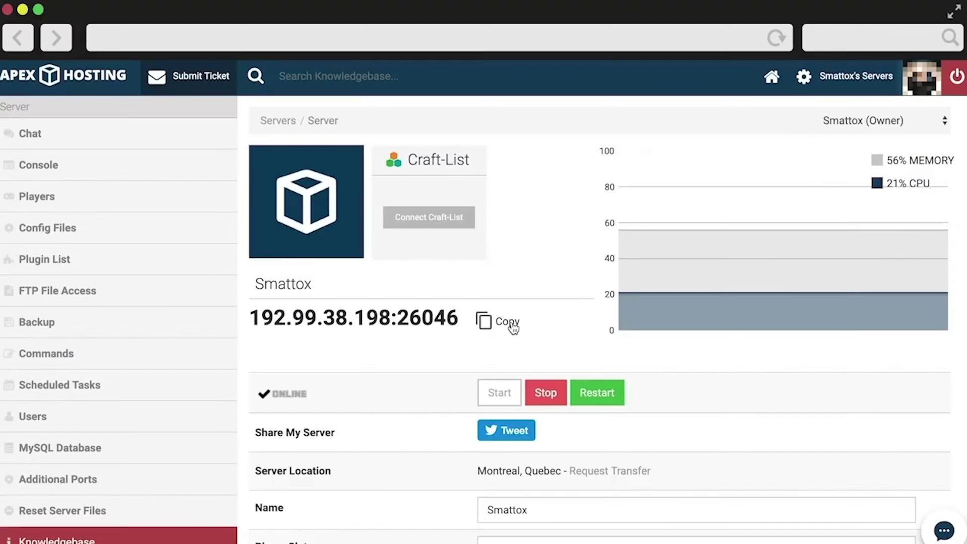
left_click(509, 323)
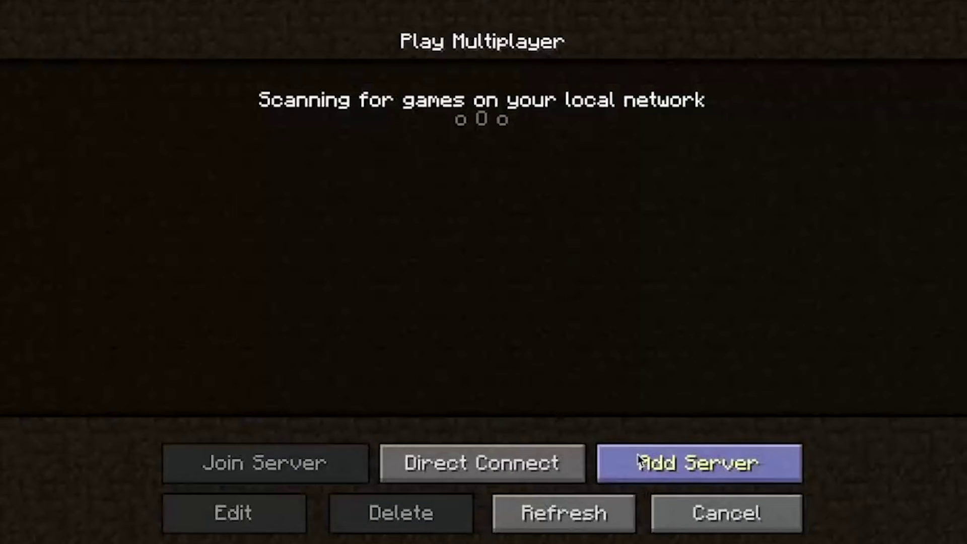
left_click(697, 461)
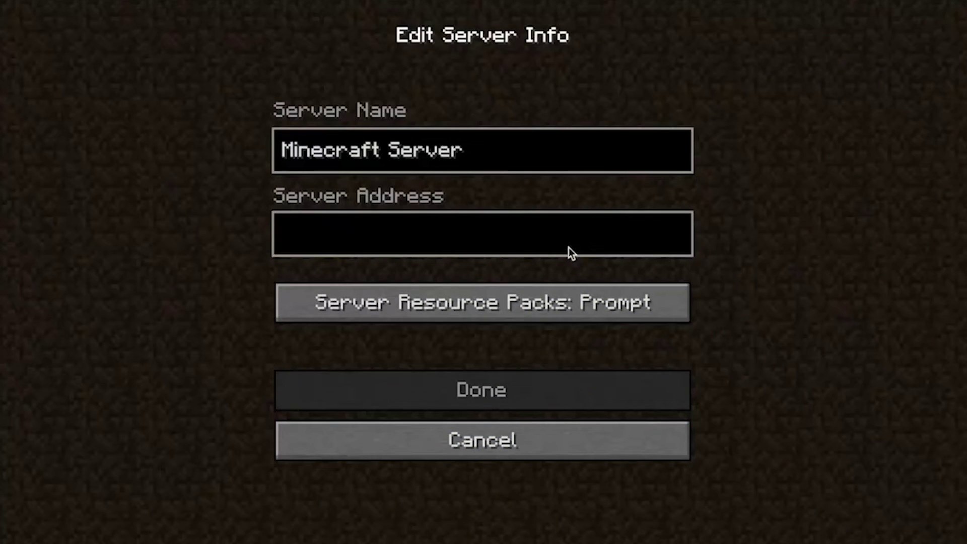
type("192.99.38.198:26046")
left_click(538, 387)
double_click(605, 93)
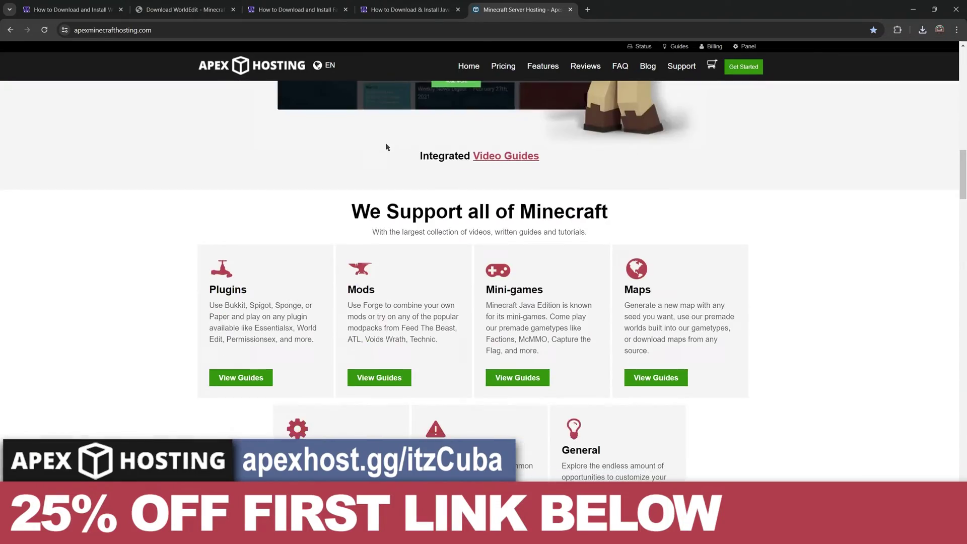
scroll(395, 145, "down", 3)
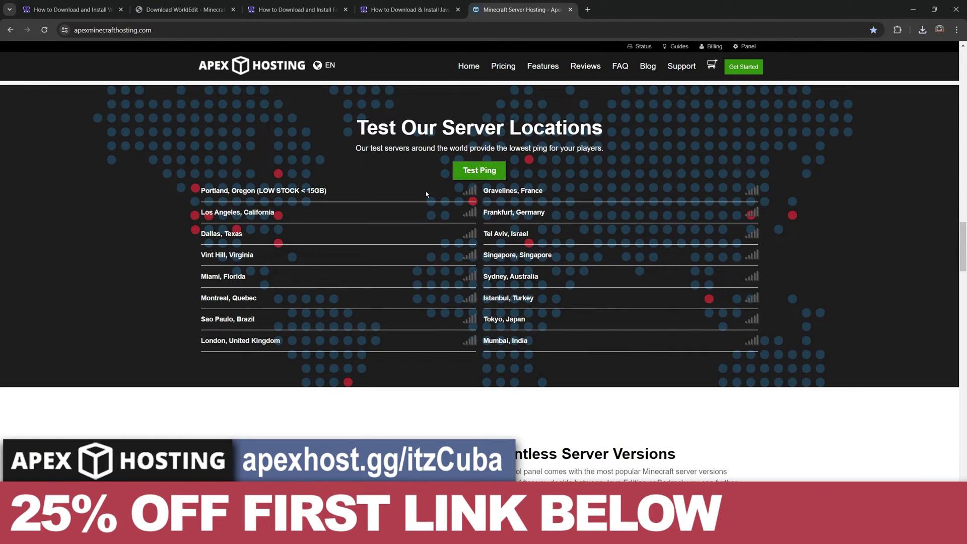
mouse_move(212, 191)
left_mouse_down()
mouse_move(403, 303)
mouse_move(546, 338)
left_mouse_up()
left_click(546, 337)
scroll(635, 335, "up", 15)
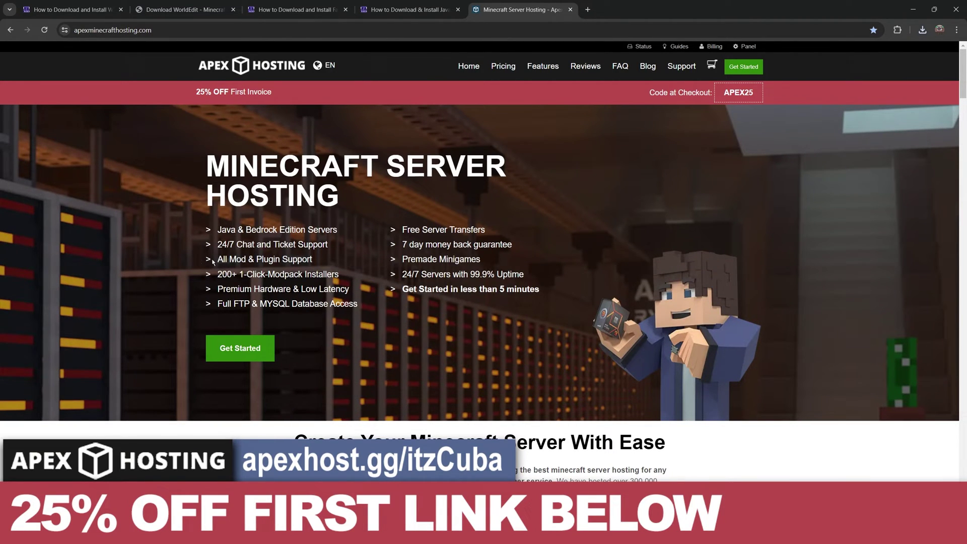
mouse_move(240, 260)
left_mouse_down()
mouse_move(270, 260)
mouse_move(249, 275)
mouse_move(203, 274)
mouse_move(328, 274)
left_mouse_up()
left_click(243, 275)
left_click(258, 275)
left_click(405, 287)
left_click_drag(406, 288, 538, 291)
left_click(507, 278)
left_click_drag(480, 287, 534, 227)
left_click(533, 266)
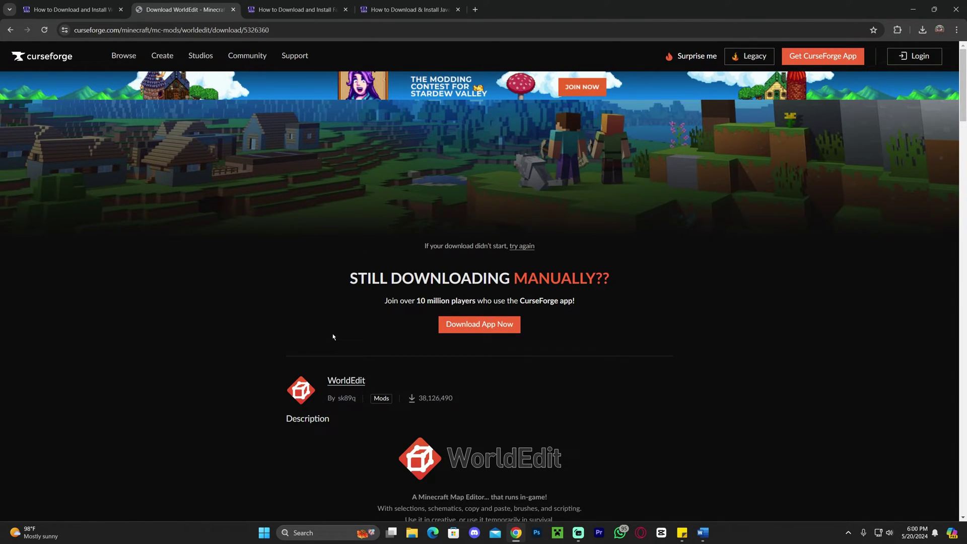
Step: Scroll the CurseForge download page while the WorldEdit download finishes
scroll(333, 337, "down", 3)
scroll(379, 234, "up", 3)
Step: Close the WorldEdit tabs and look over the Fabric Mod Loader guide's title
key("ctrl+w")
key("ctrl+w")
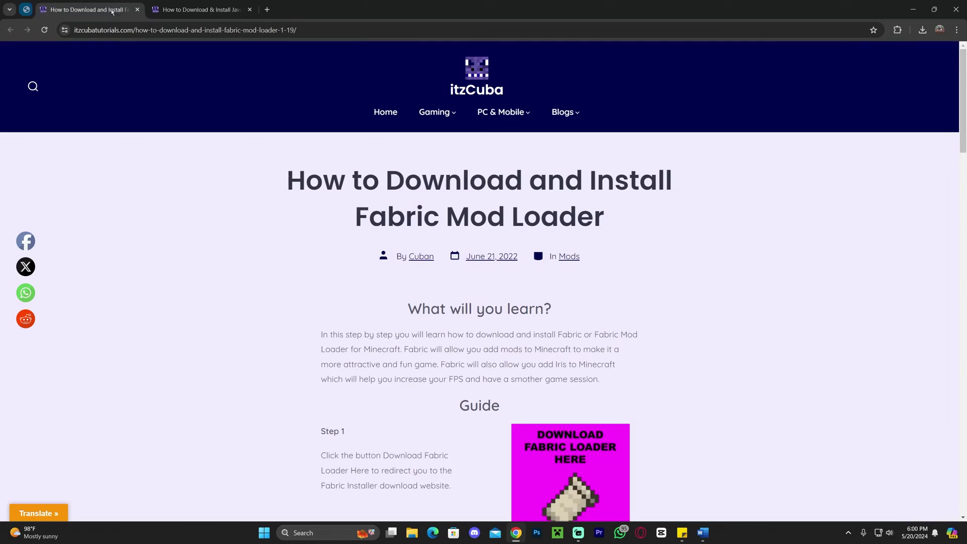
left_click_drag(332, 178, 611, 215)
left_click(513, 213)
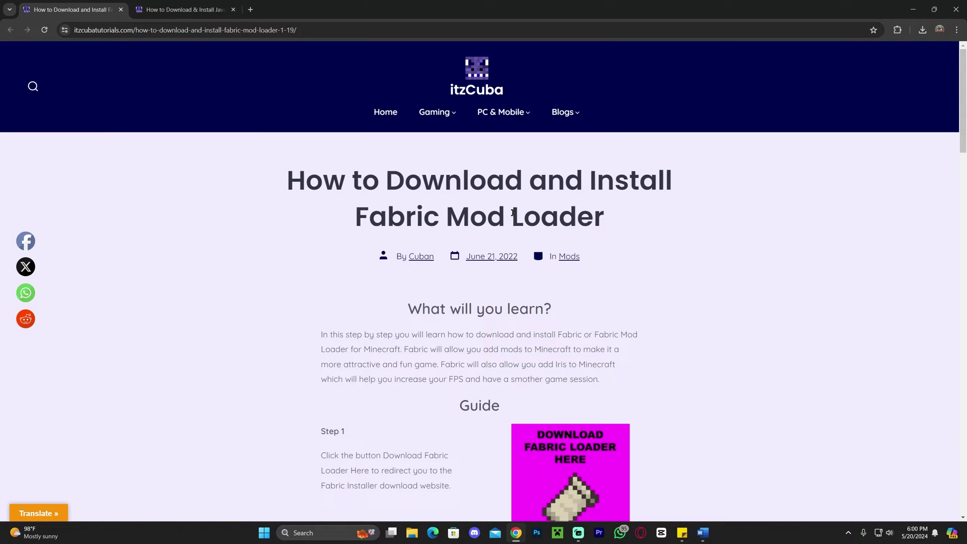
scroll(628, 211, "down", 15)
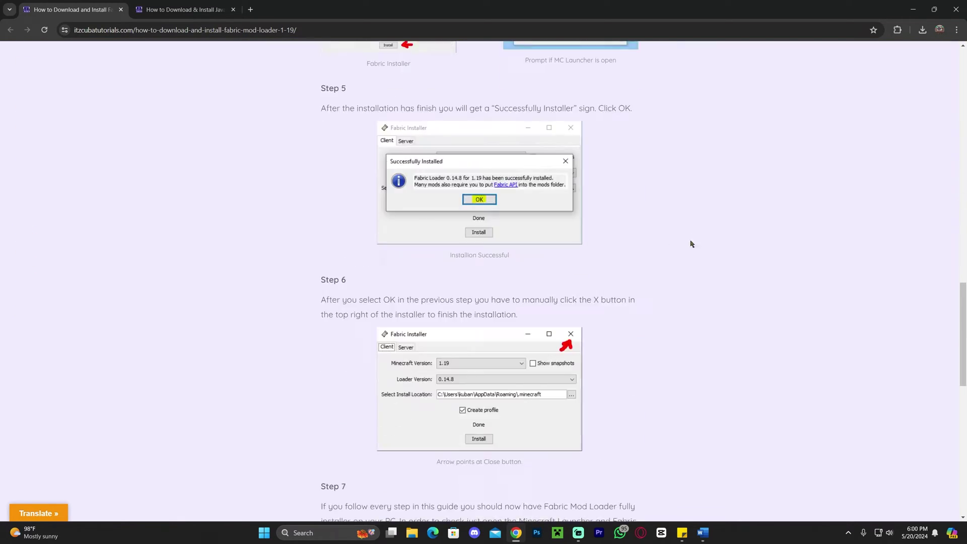
scroll(673, 287, "up", 15)
Step: Highlight 'Mod Loader' in the title, then scroll down to the Step 1 instructions
left_click_drag(513, 216, 445, 217)
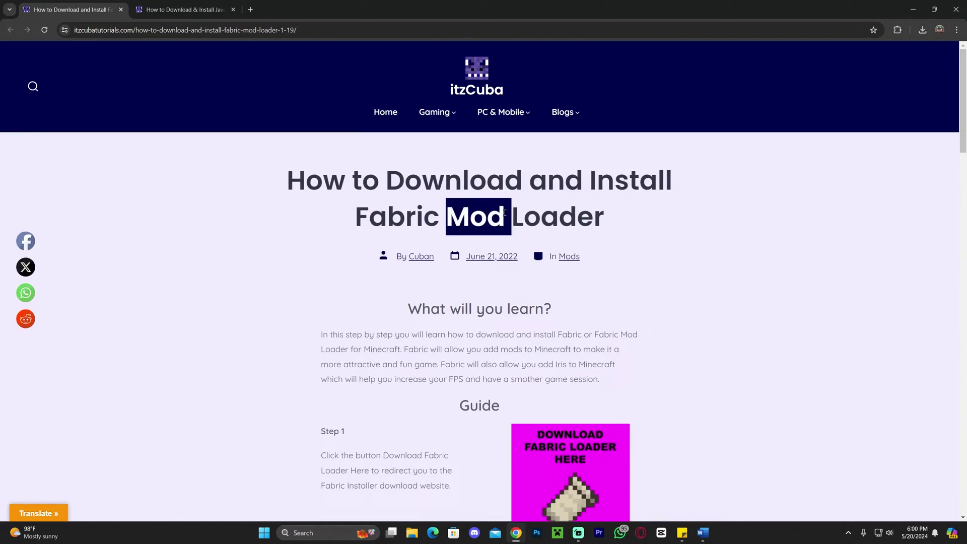
left_click(580, 208)
left_click_drag(604, 216, 488, 216)
left_click(487, 217)
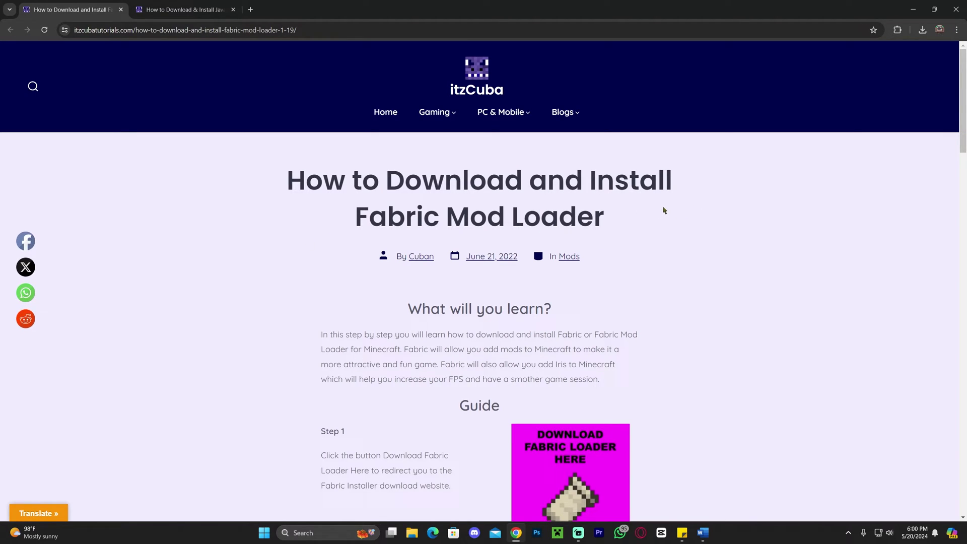
scroll(662, 209, "down", 2)
left_click_drag(317, 291, 367, 297)
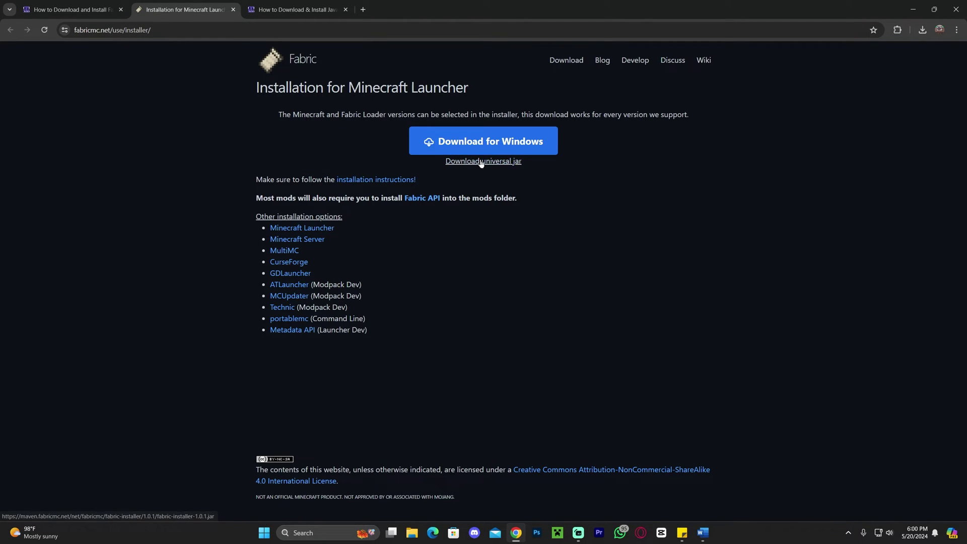
Step: Download and save fabric-installer-1.0.1.jar, then shrink the browser window
left_click(487, 163)
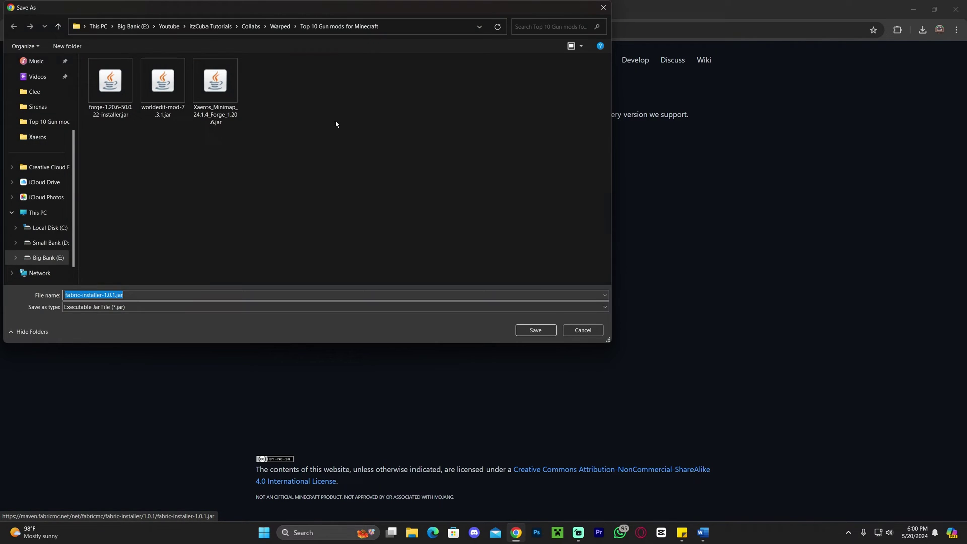
left_click(537, 330)
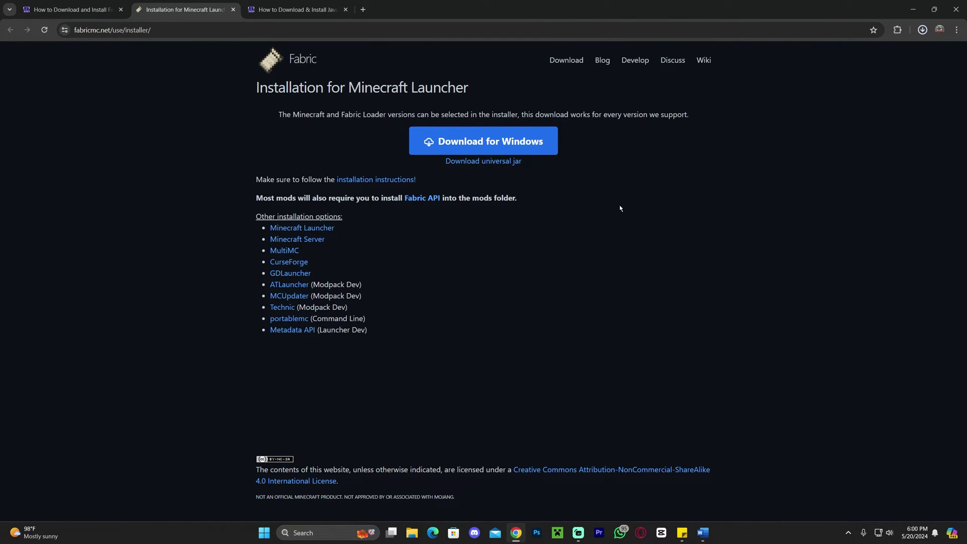
mouse_move(554, 10)
left_mouse_down()
mouse_move(544, 80)
mouse_move(438, 121)
left_mouse_up()
Step: Drag the Fabric installer and WorldEdit jars from the downloads list onto the desktop
left_click(608, 143)
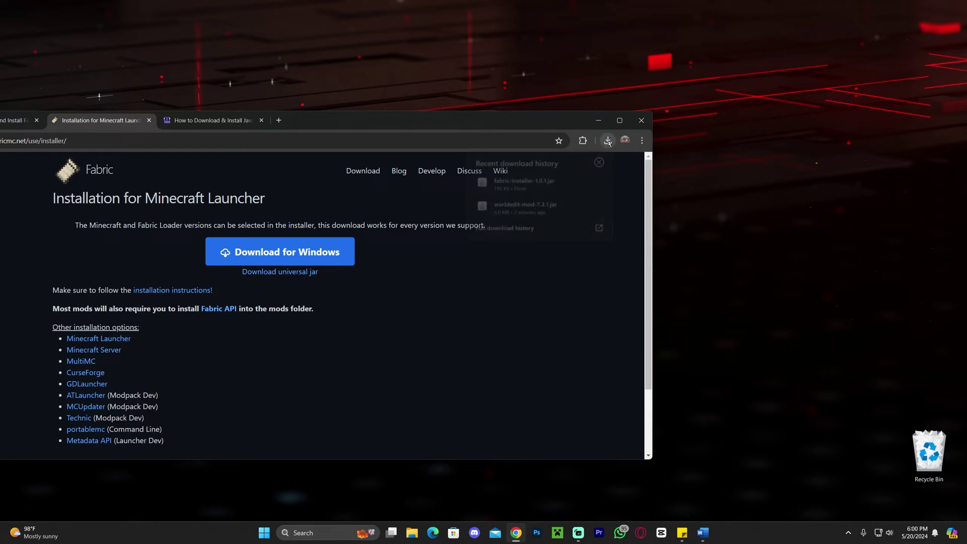
left_click_drag(524, 182, 778, 177)
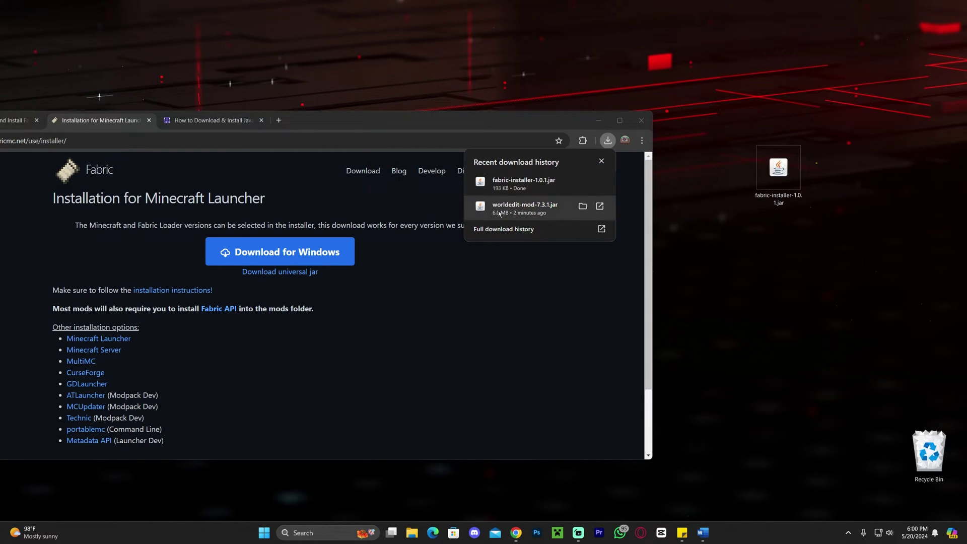
left_click_drag(501, 213, 829, 246)
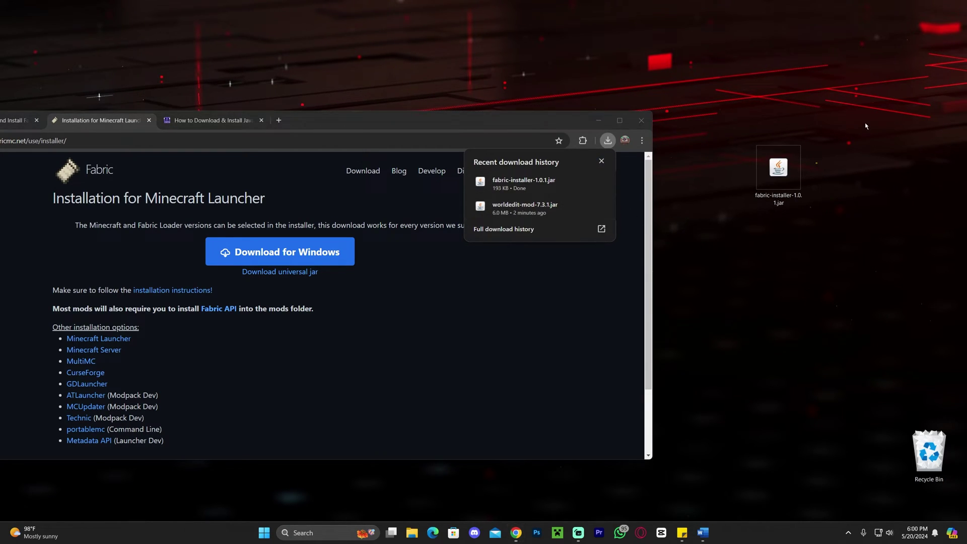
left_click(597, 120)
mouse_move(778, 177)
left_mouse_down()
mouse_move(497, 215)
mouse_move(477, 247)
left_mouse_up()
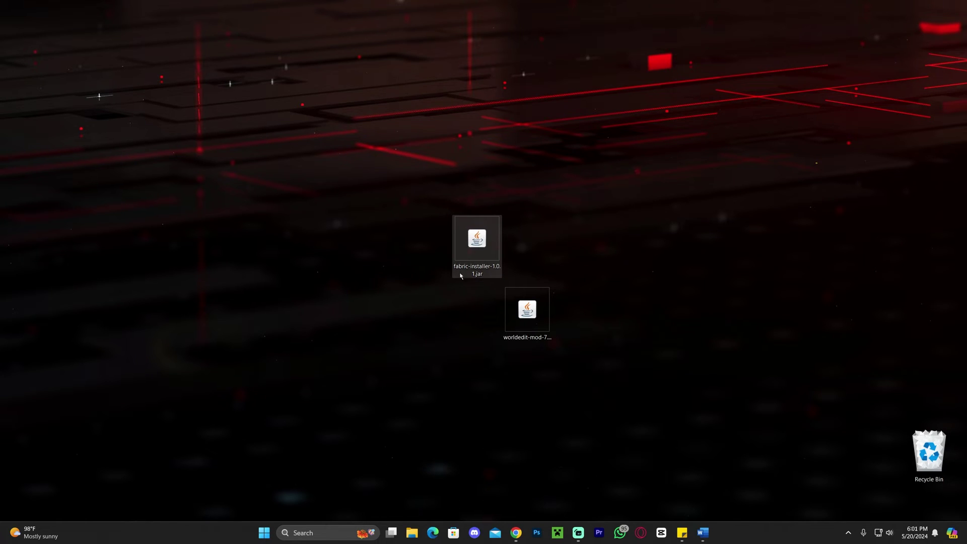
Step: Launch fabric-installer-1.0.1.jar from the desktop and move its window aside
double_click(460, 275)
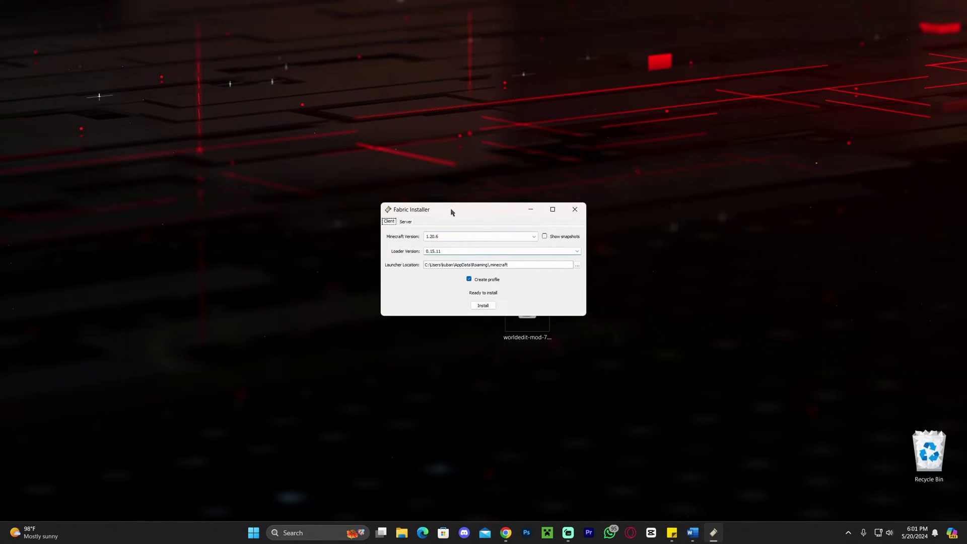
mouse_move(451, 212)
left_mouse_down()
mouse_move(236, 219)
mouse_move(504, 210)
left_mouse_up()
Step: Restore and maximize the browser, then switch to the Java 21 install guide
left_click(505, 532)
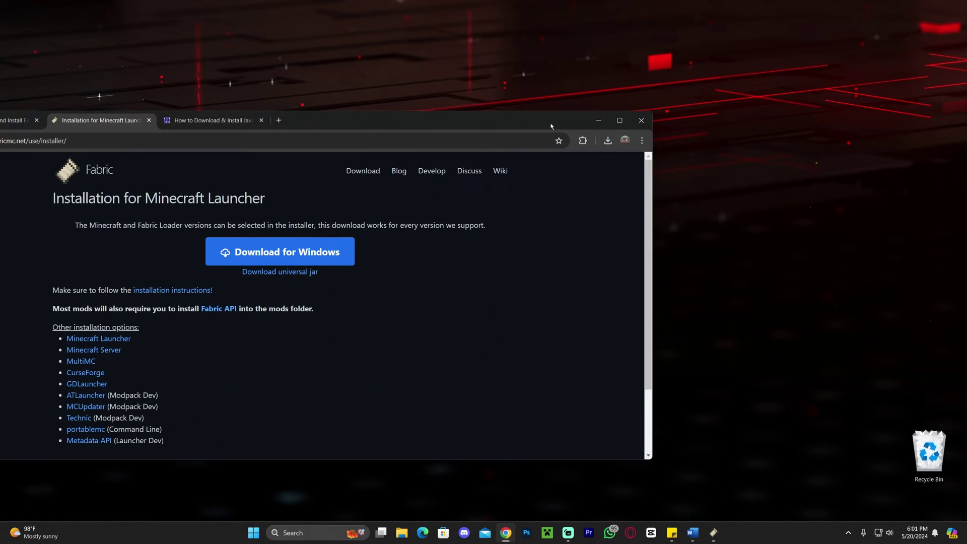
double_click(521, 122)
key("ctrl+Tab")
left_click_drag(269, 181, 615, 197)
left_click(576, 194)
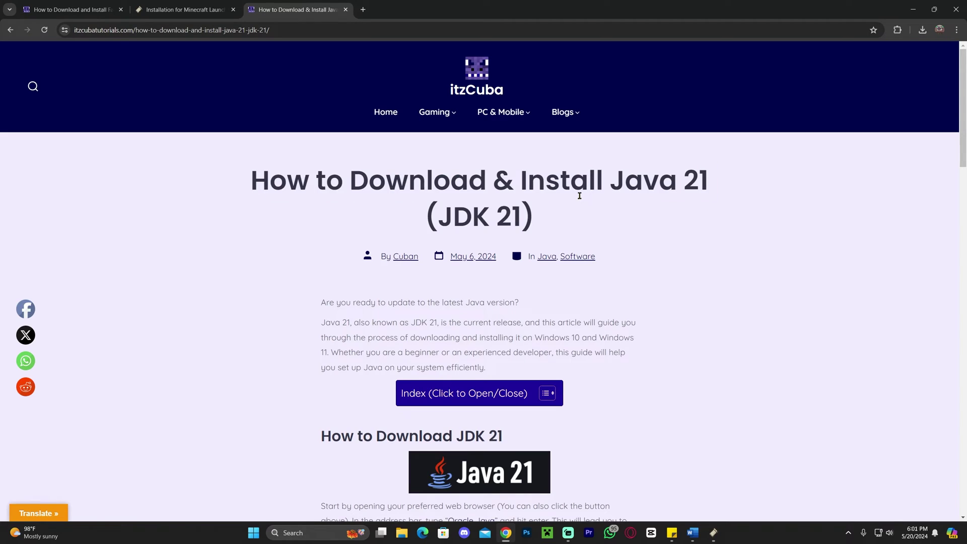
Step: Scroll through the Java 21 (JDK 21) install guide
scroll(507, 209, "down", 5)
scroll(508, 209, "down", 1)
scroll(554, 211, "up", 1)
scroll(616, 217, "down", 3)
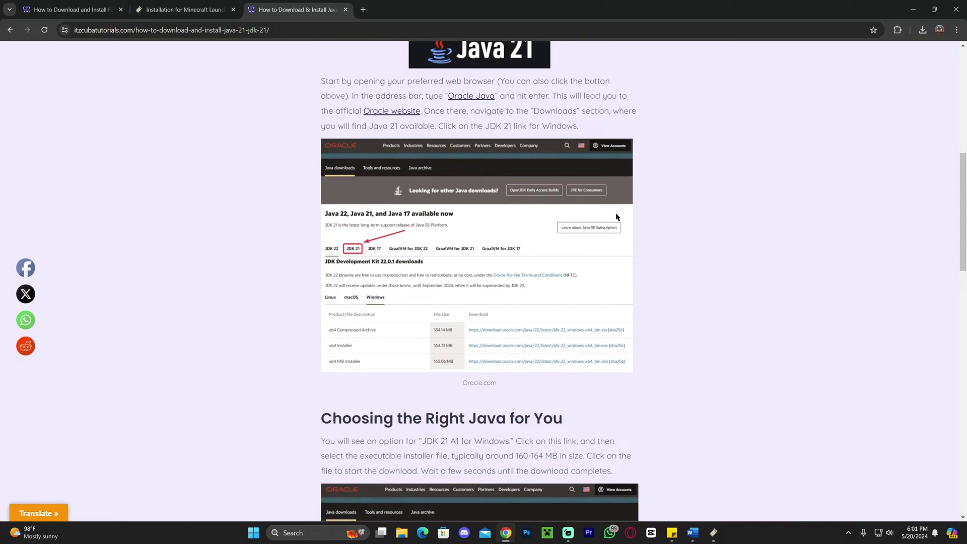
scroll(616, 217, "down", 2)
scroll(625, 218, "up", 1)
scroll(637, 231, "down", 3)
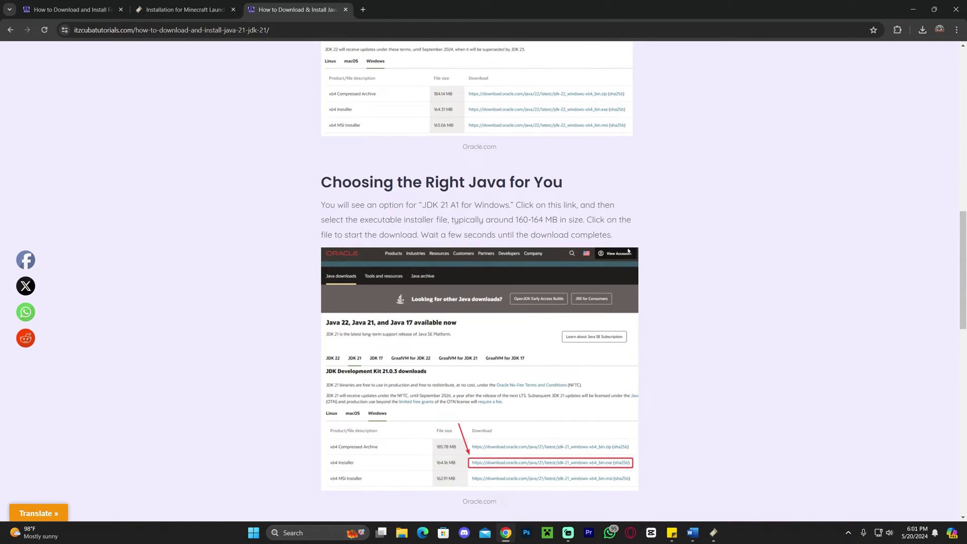
scroll(649, 302, "up", 10)
Step: Briefly bring the Fabric Installer forward, then return the browser full-screen to the guide's top
mouse_move(375, 9)
left_mouse_down()
mouse_move(476, 210)
mouse_move(436, 318)
left_mouse_up()
left_click(482, 215)
double_click(504, 323)
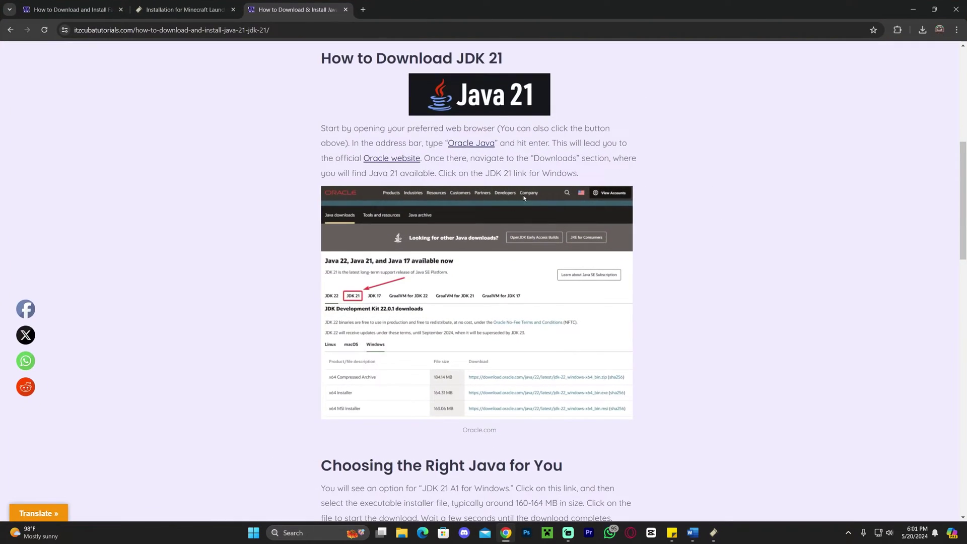
scroll(458, 236, "up", 5)
Step: Highlight the full Java 21 guide title, then part of it
triple_click(619, 214)
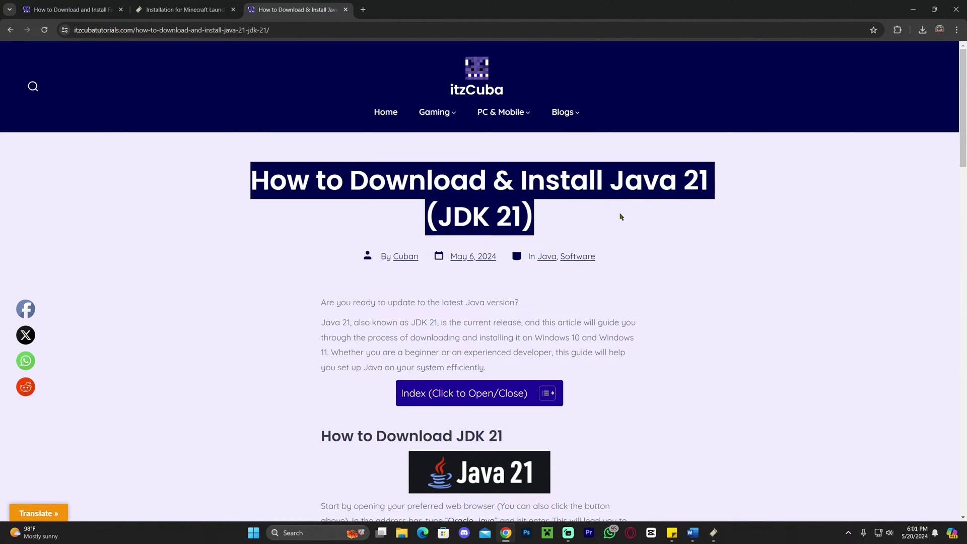
left_click(620, 213)
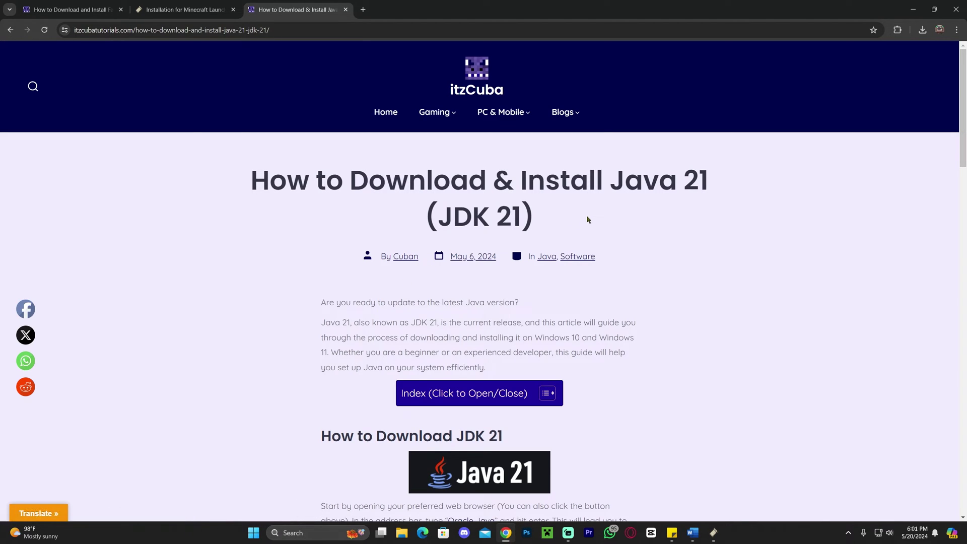
left_click_drag(585, 221, 325, 181)
left_click(532, 195)
Step: Highlight '(JDK 21)' and the trailing '21' in the title, then minimize the browser
mouse_move(532, 195)
left_mouse_down()
mouse_move(491, 214)
mouse_move(403, 214)
left_mouse_up()
left_click(518, 205)
left_click(530, 204)
left_click_drag(534, 214, 426, 214)
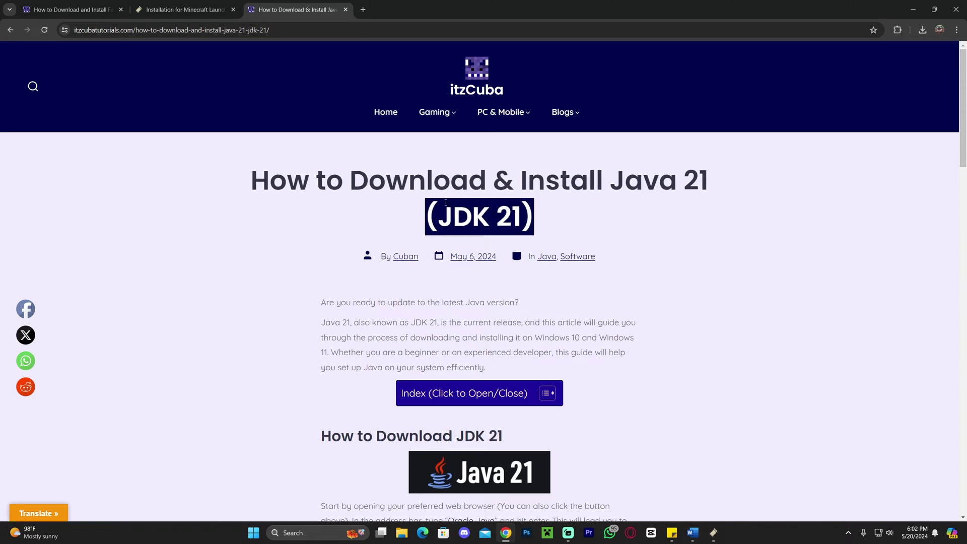
left_click(663, 195)
left_click_drag(710, 181, 610, 179)
left_click(718, 188)
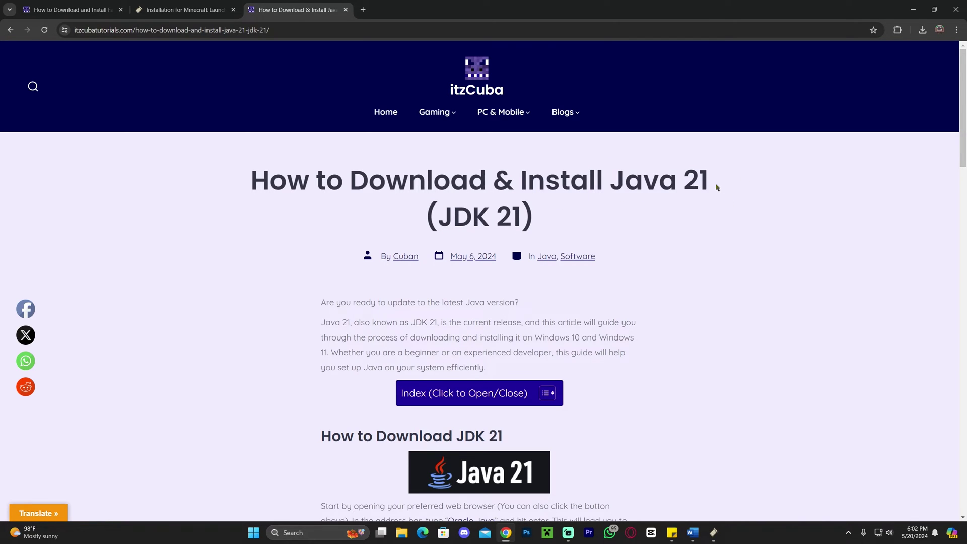
scroll(717, 188, "down", 6)
left_click(912, 9)
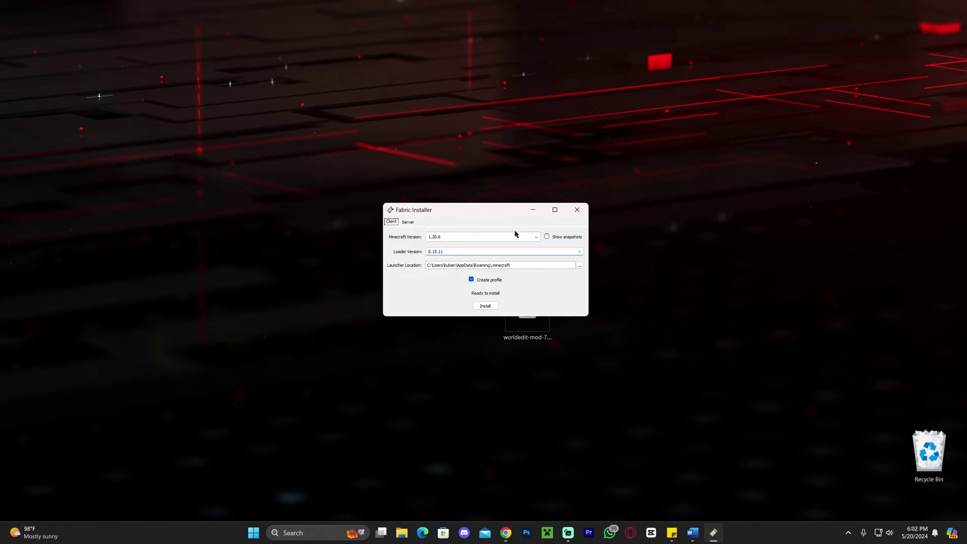
Step: Glance back at the Java 21 guide, then minimize the browser to reveal the installer
left_click(505, 532)
scroll(725, 197, "up", 5)
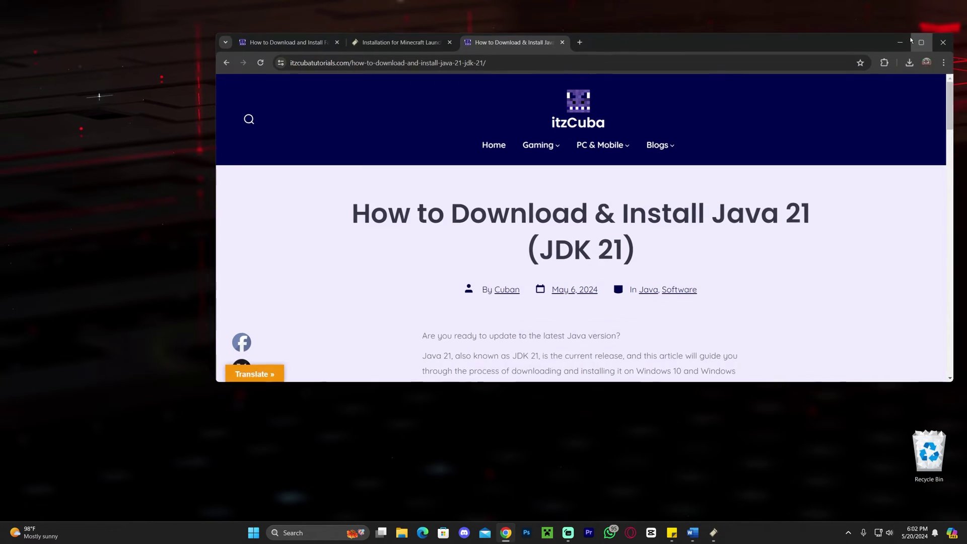
left_click(900, 42)
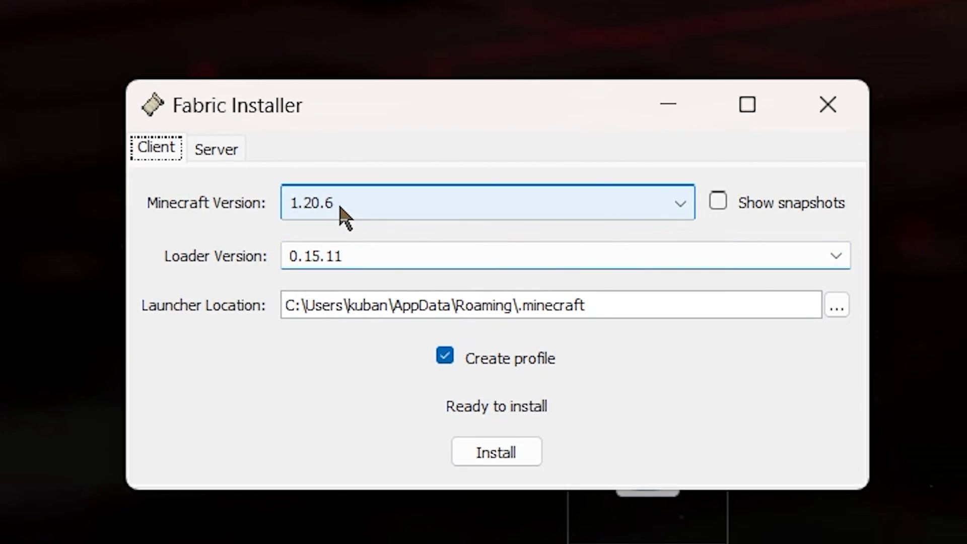
Step: Install Fabric Loader for Minecraft 1.20.6, confirm the success message, and close the installer
left_click(341, 211)
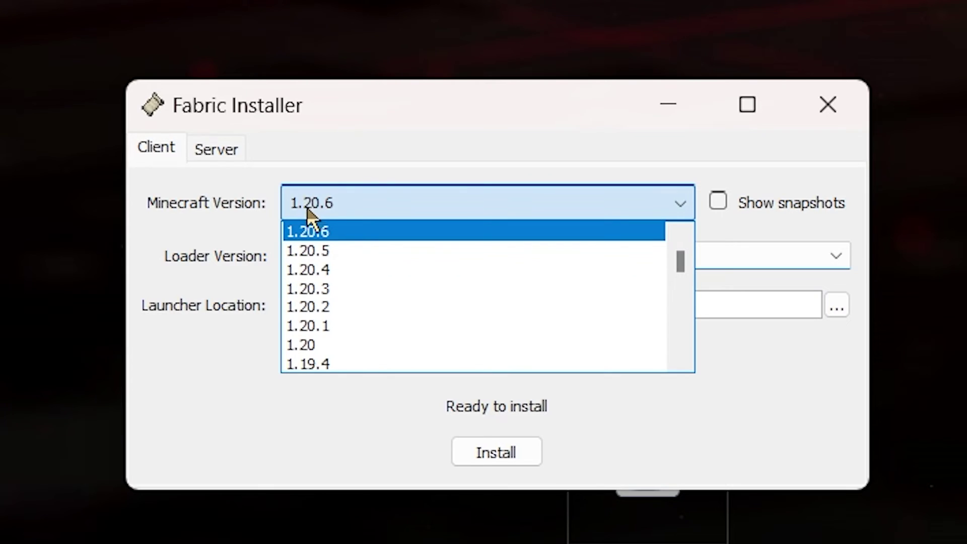
left_click(344, 203)
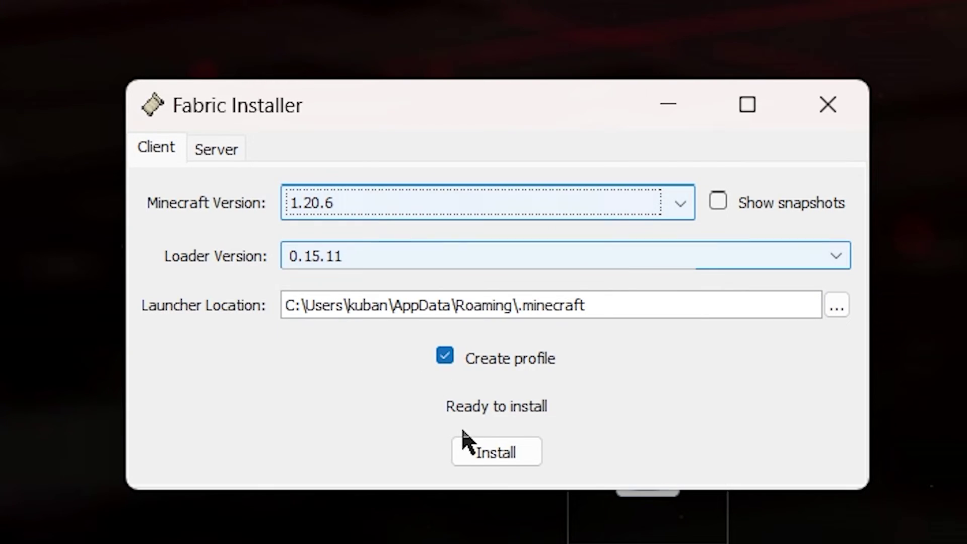
left_click(490, 456)
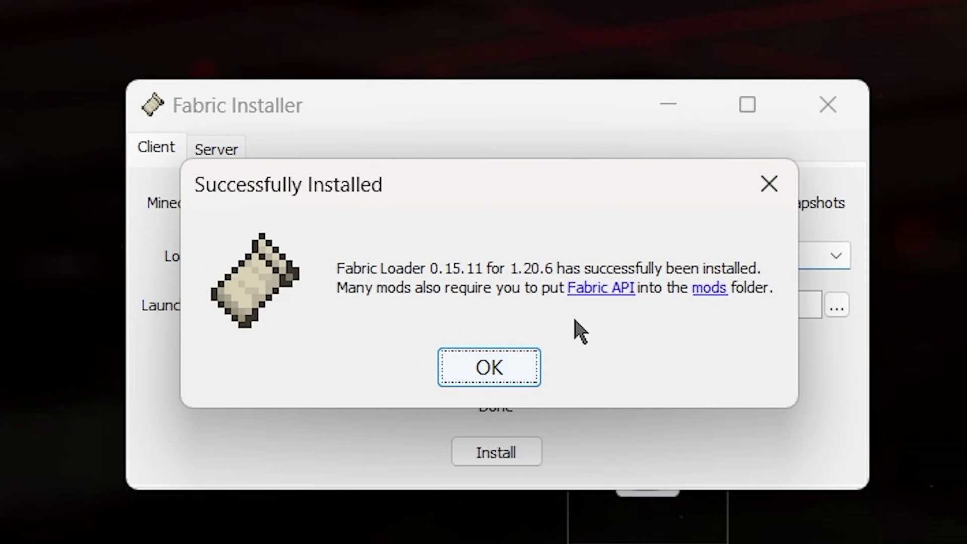
left_click(498, 369)
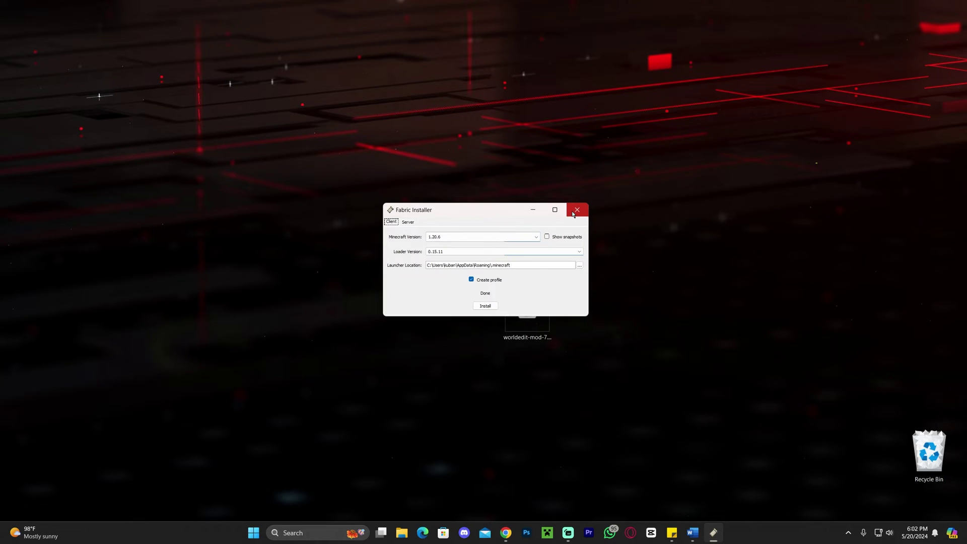
left_click(579, 210)
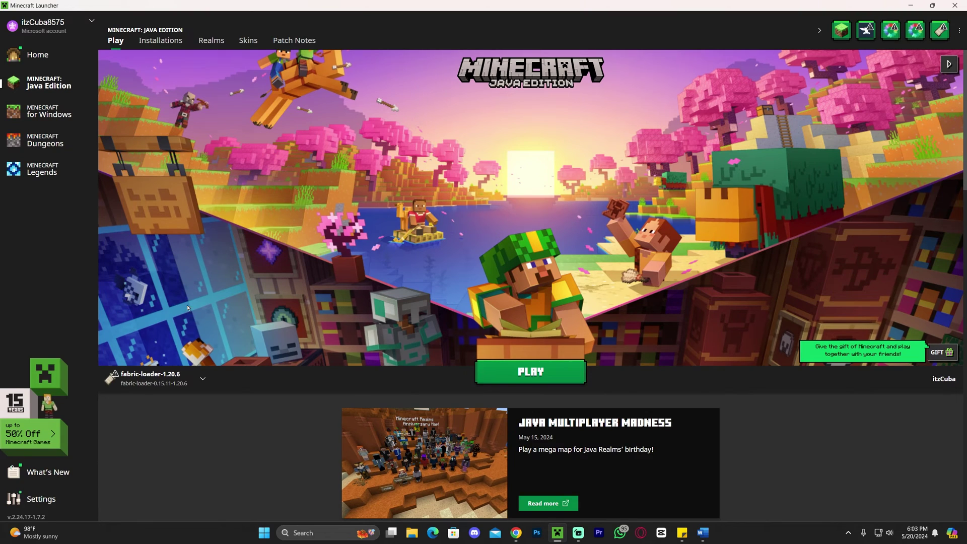
mouse_move(151, 382)
Step: Open the Installations tab and toggle the Modded filter so fabric-loader-1.20.6 appears
left_click(153, 44)
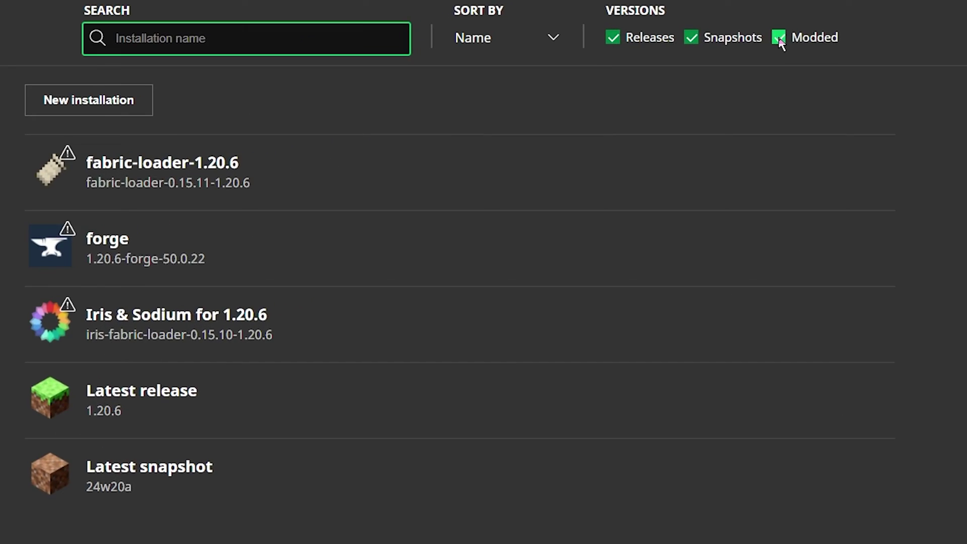
left_click(684, 72)
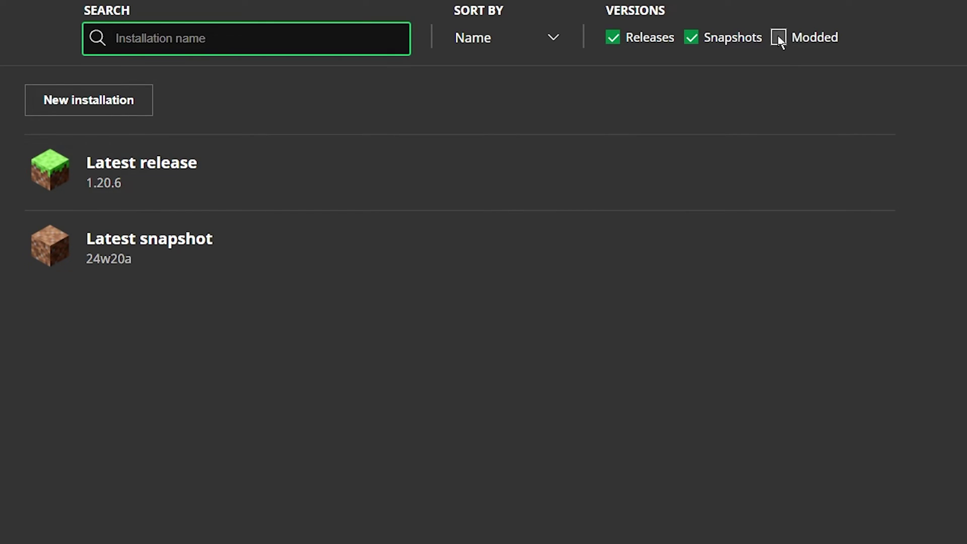
left_click(778, 38)
left_click(779, 38)
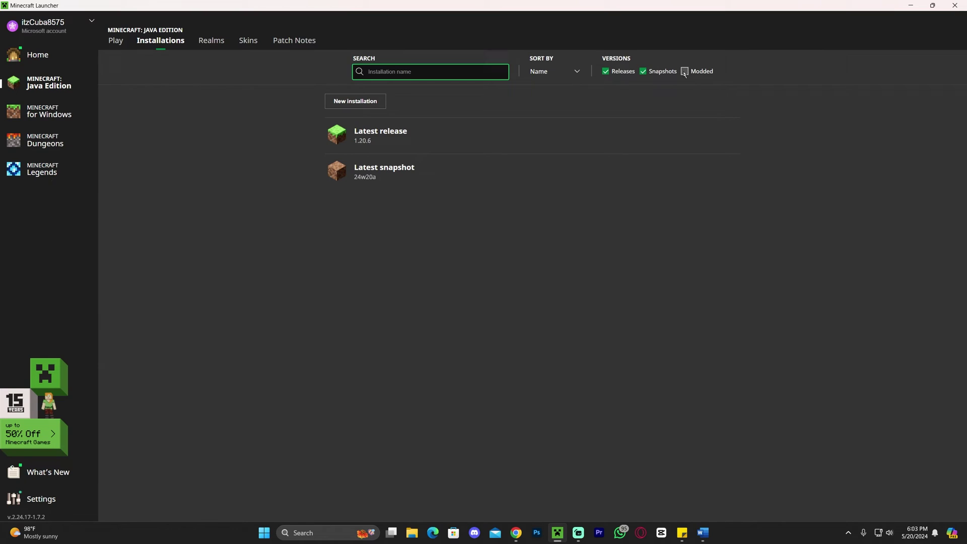
left_click(683, 71)
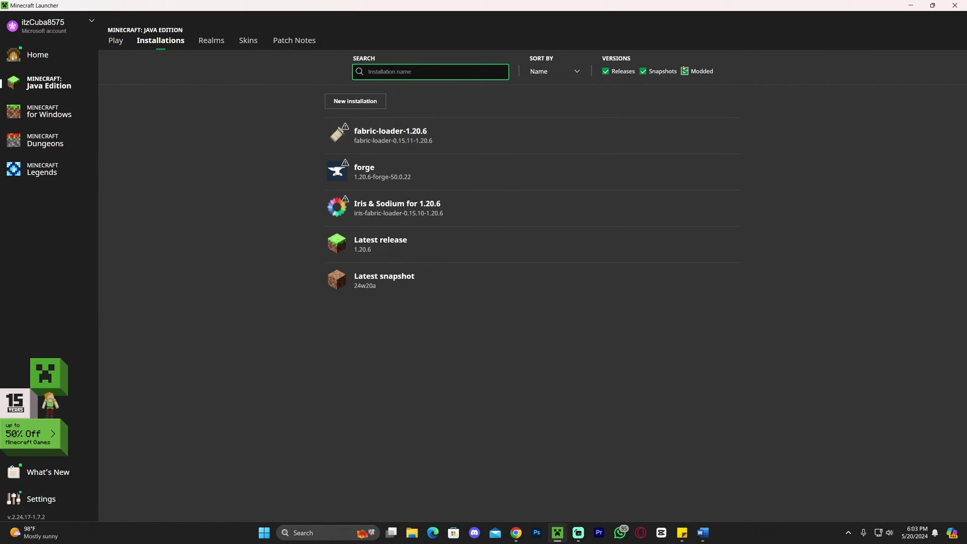
Step: Draft a new installation named Apexhosting using fabric-loader-0.15.11-1.20.6, then cancel it
left_click(355, 100)
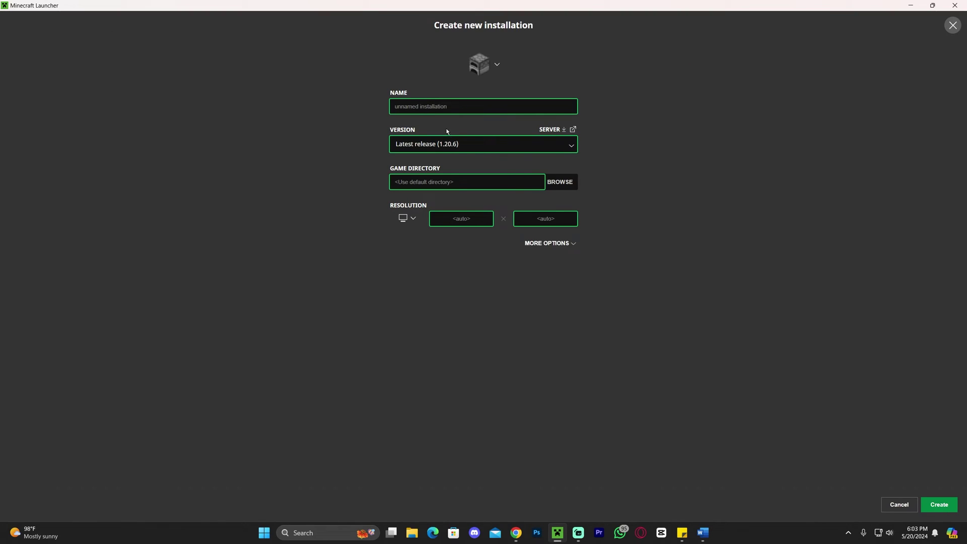
left_click(453, 145)
left_click(466, 202)
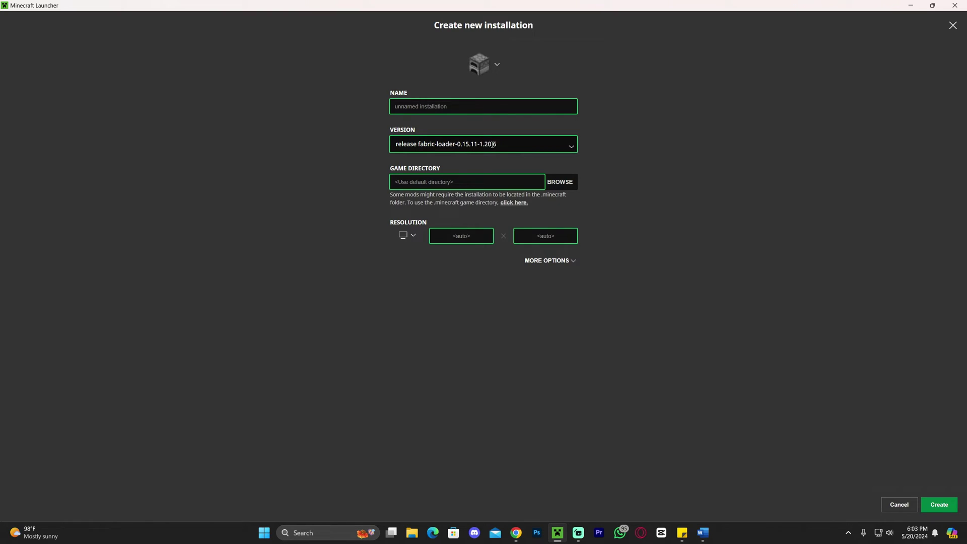
left_click(431, 111)
type("Apexhosting")
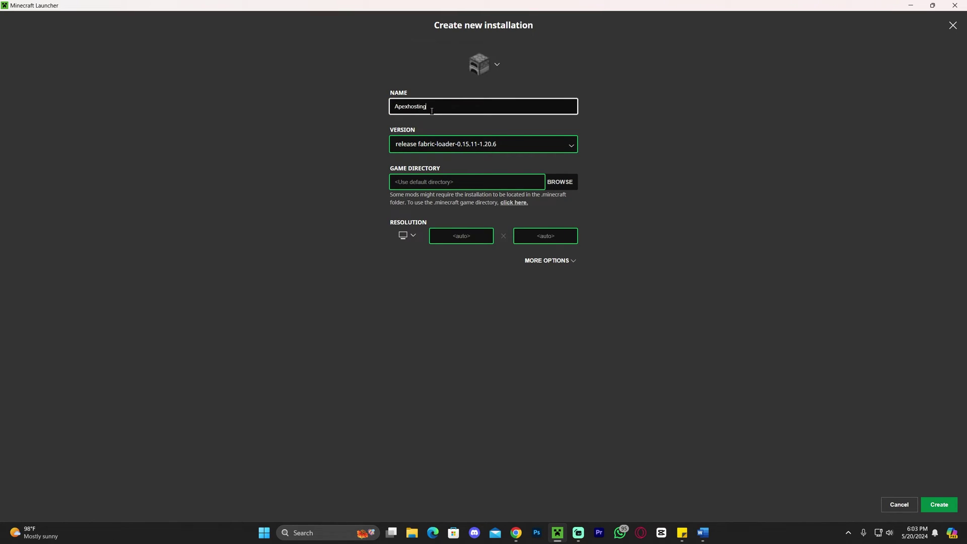
left_click(721, 124)
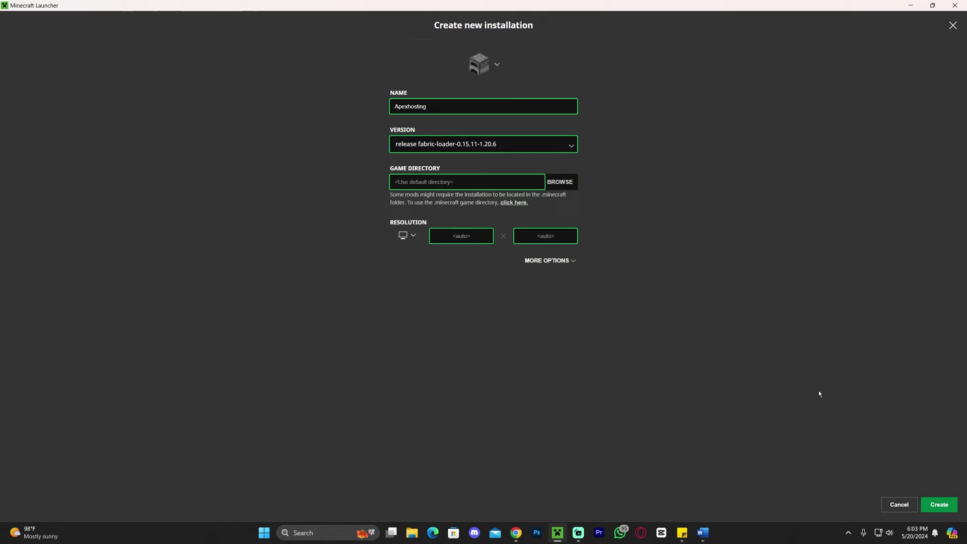
left_click(891, 505)
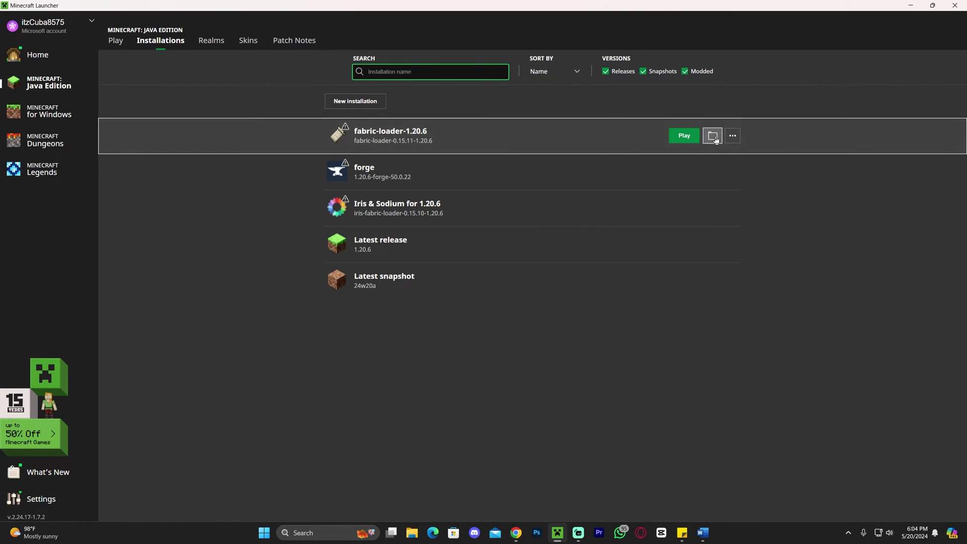
Step: Open the fabric-loader-1.20.6 installation's .minecraft game folder from its folder icon
left_click(712, 136)
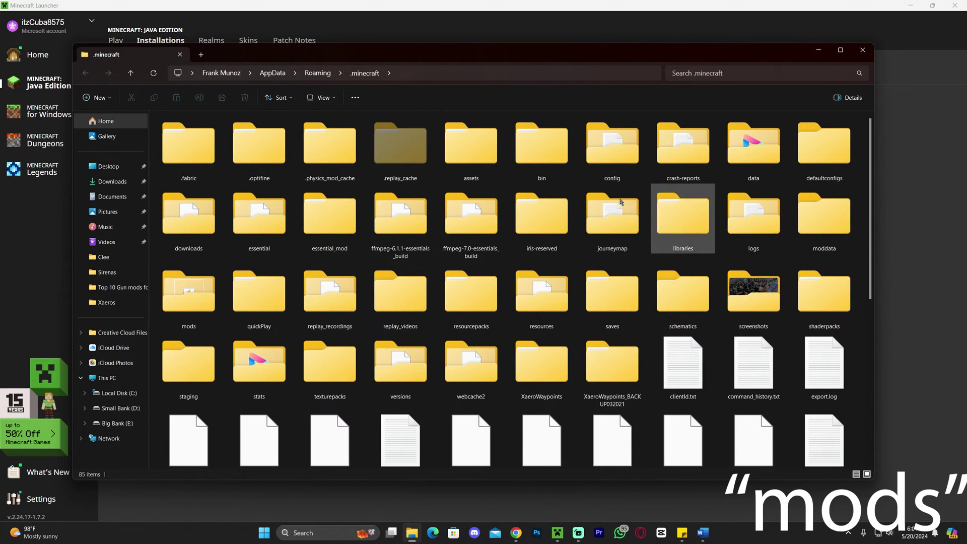
Step: Delete the old mods folder from .minecraft
left_click(197, 302)
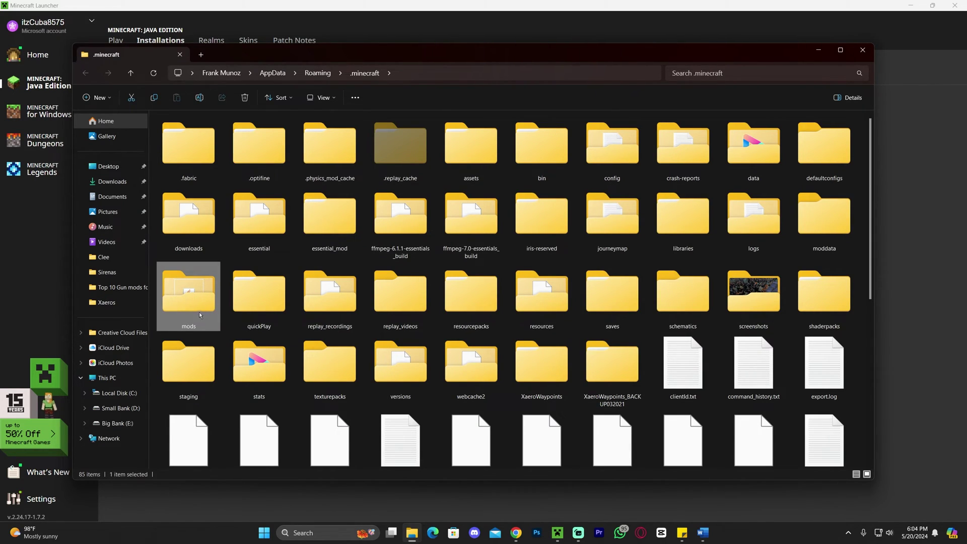
key("m")
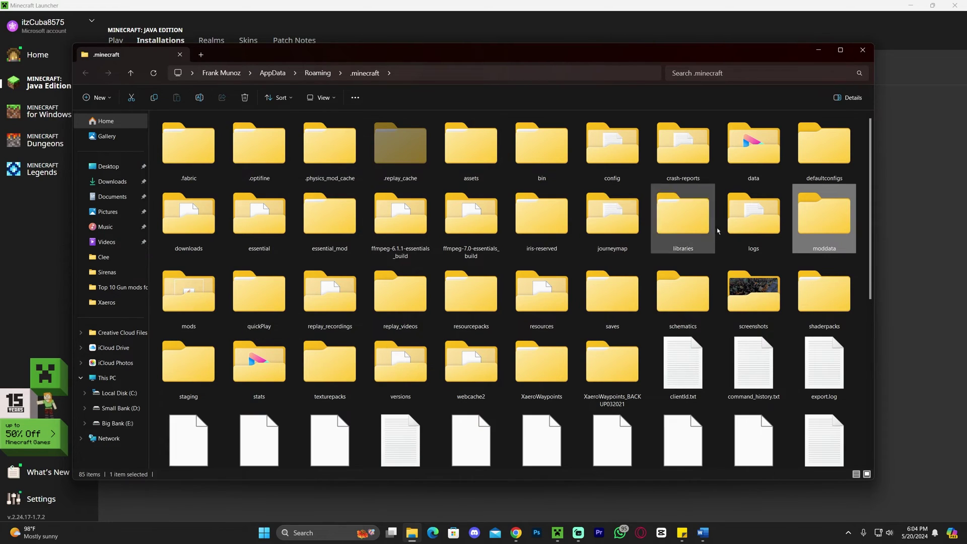
left_click(172, 310)
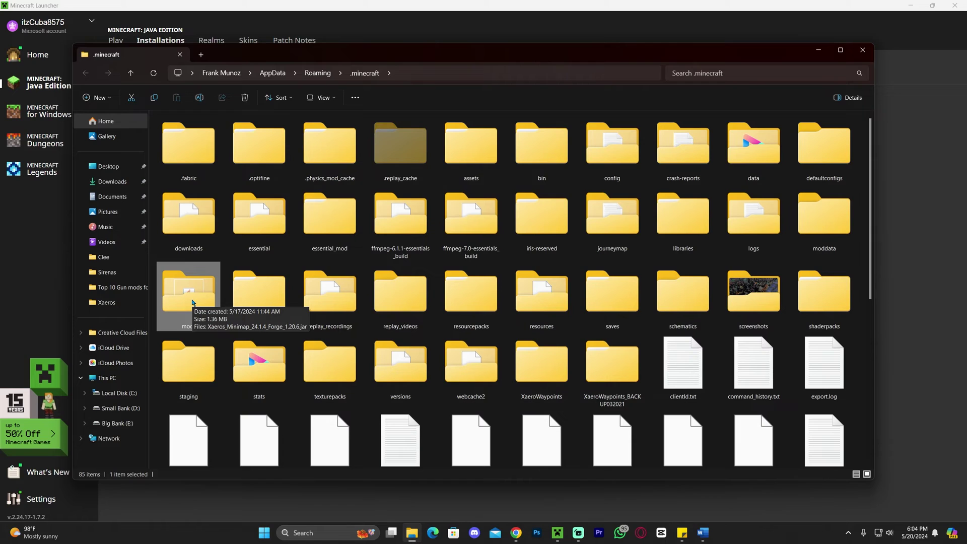
key("Delete")
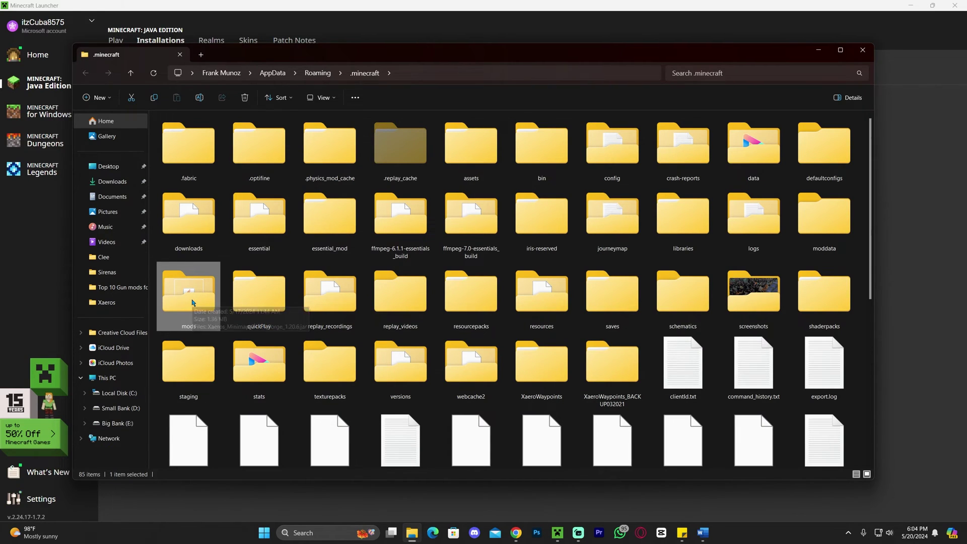
Step: Create a new empty folder named 'mods' in .minecraft
right_click(293, 260)
mouse_move(352, 332)
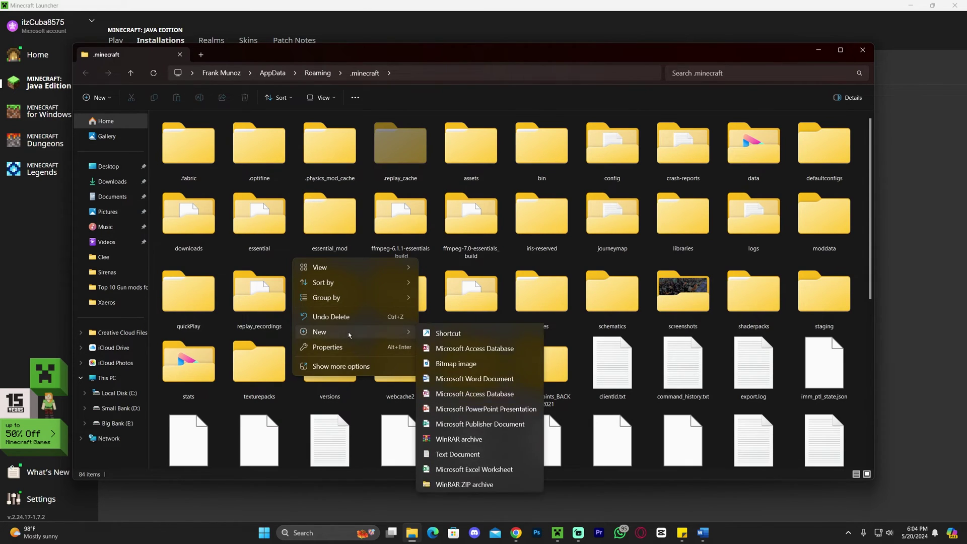
left_click(444, 334)
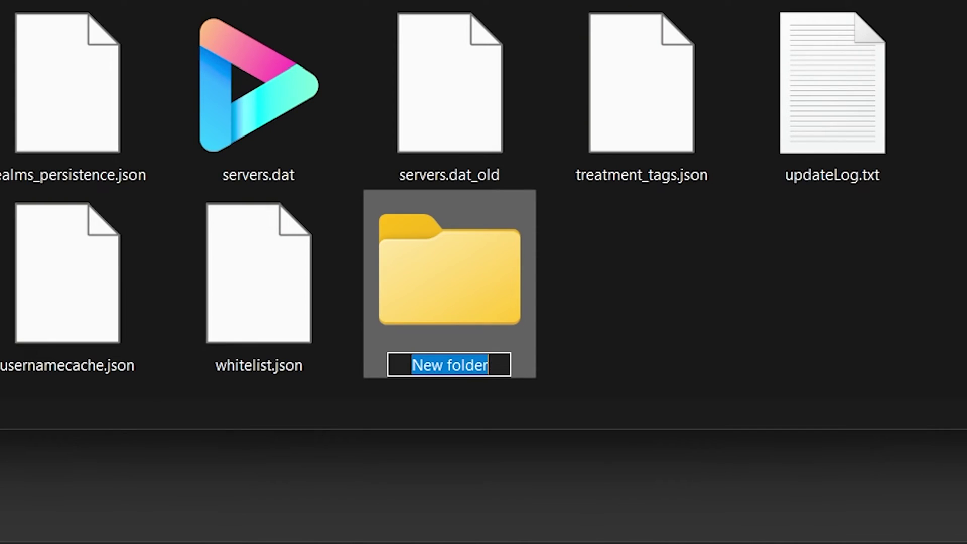
type("mop")
key("BackSpace")
type("ds")
left_click_drag(602, 289, 375, 327)
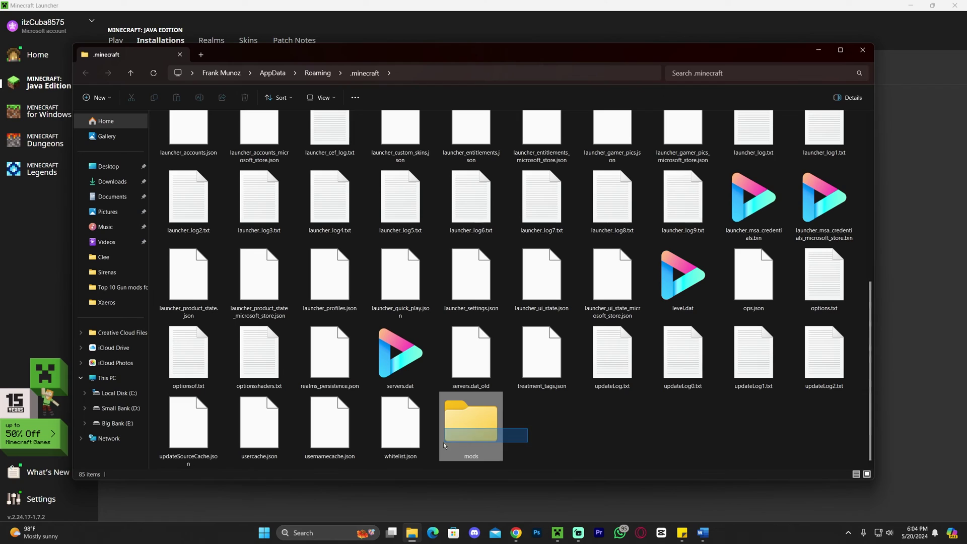
left_click_drag(443, 442, 552, 429)
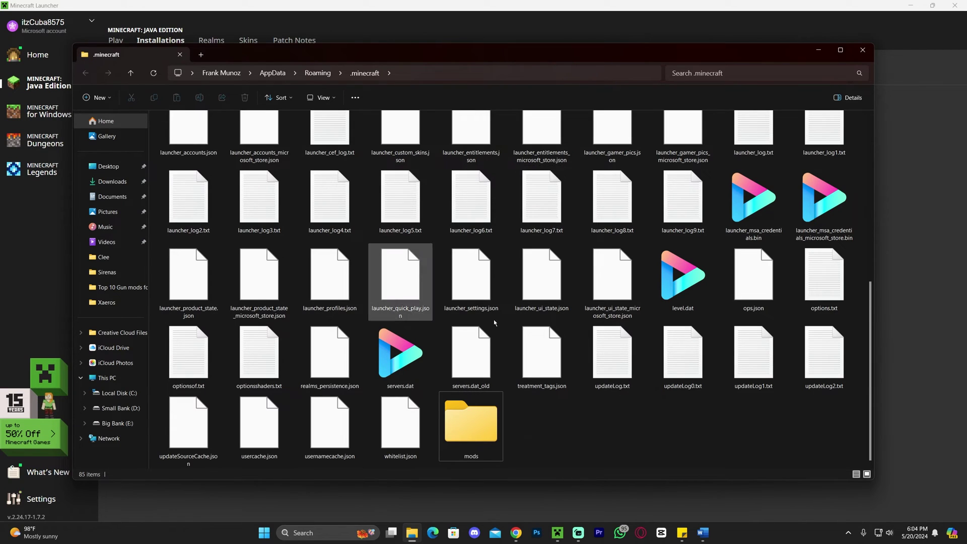
scroll(554, 302, "up", 5)
scroll(504, 292, "down", 5)
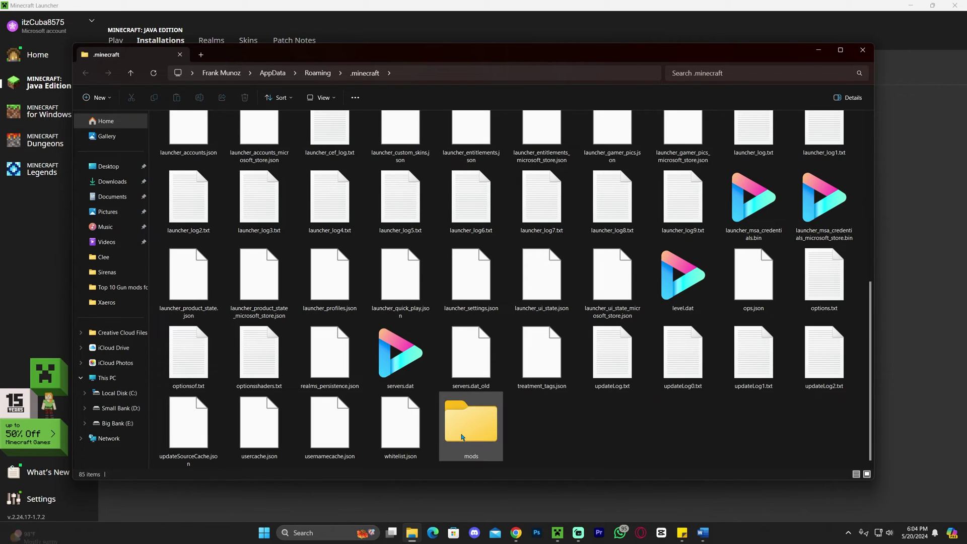
Step: Drag the WorldEdit .jar from the desktop into the new mods folder, then close that window
double_click(493, 432)
left_click(910, 5)
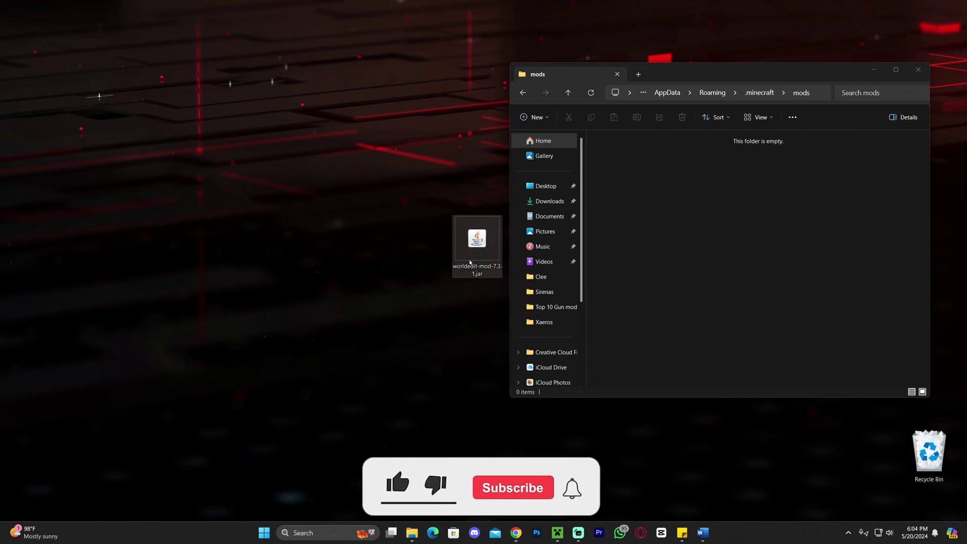
left_click_drag(469, 262, 715, 200)
left_click(918, 70)
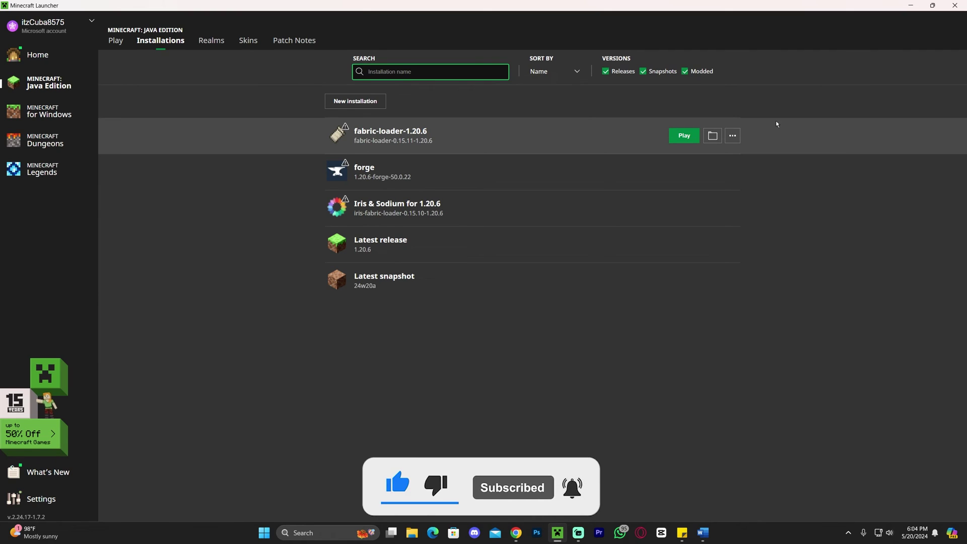
Step: Launch the fabric-loader-1.20.6 installation and wait for the Fabric title screen
left_click(684, 135)
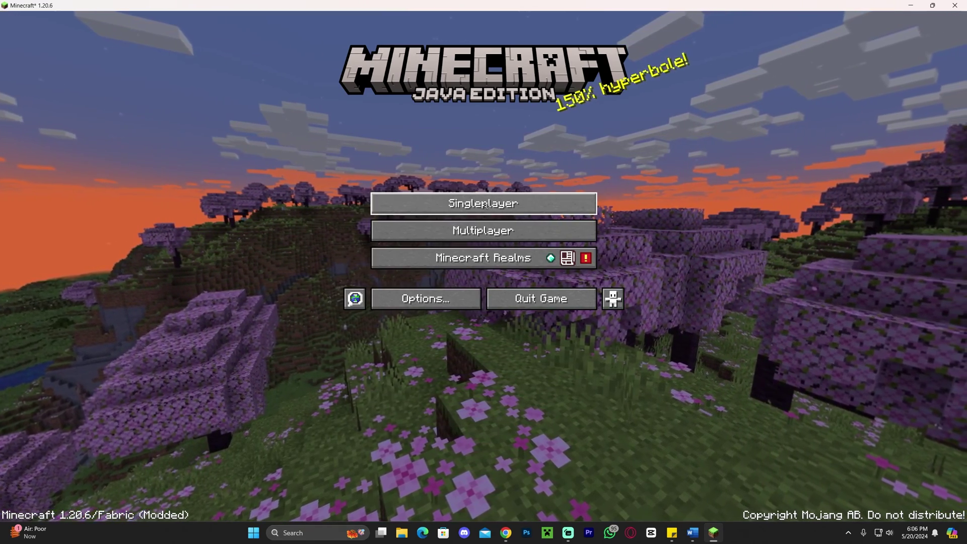
Step: Load the first Singleplayer world and walk forward into the birch forest
left_click(483, 203)
left_click(354, 88)
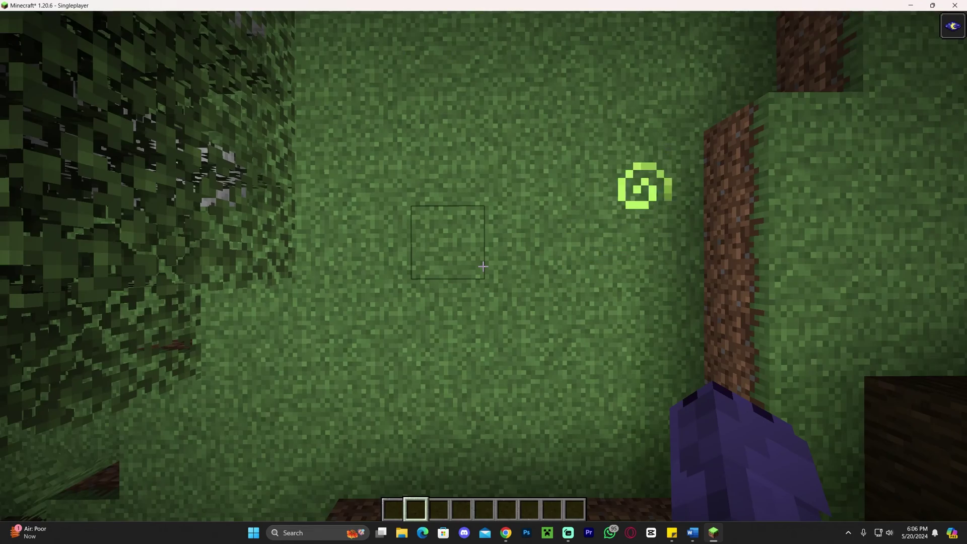
key("w")
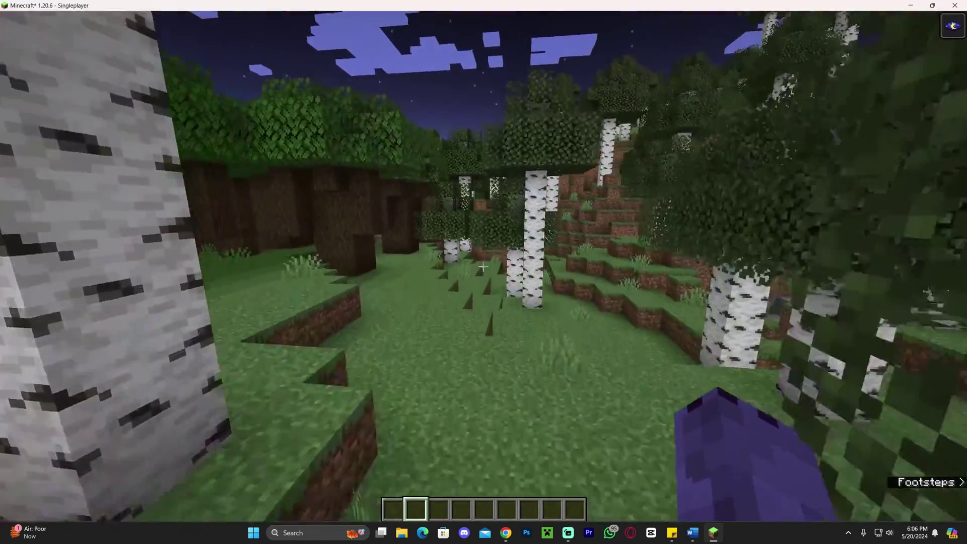
Step: Take a wooden axe from the creative inventory's Combat tab into the first hotbar slot
scroll(494, 241, "down", 15)
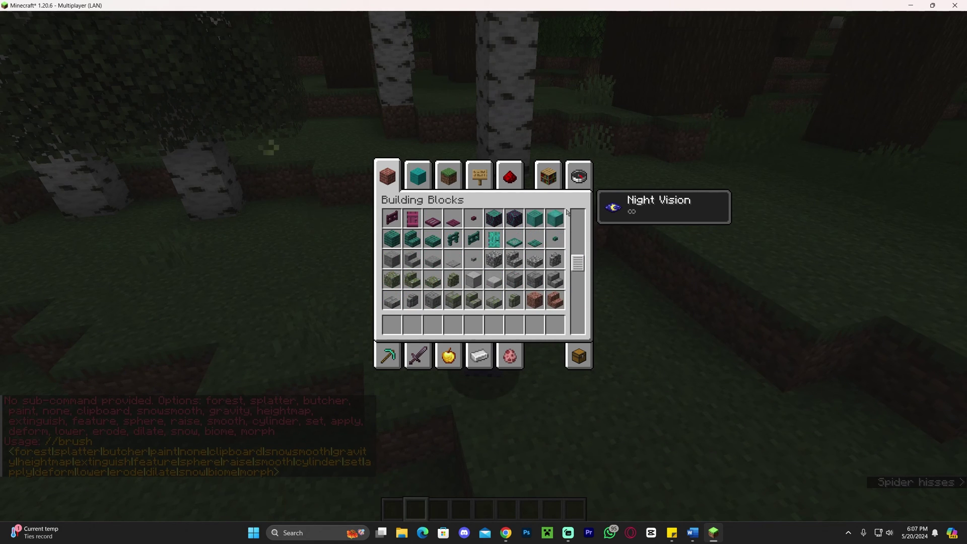
left_click(417, 355)
left_click(535, 218)
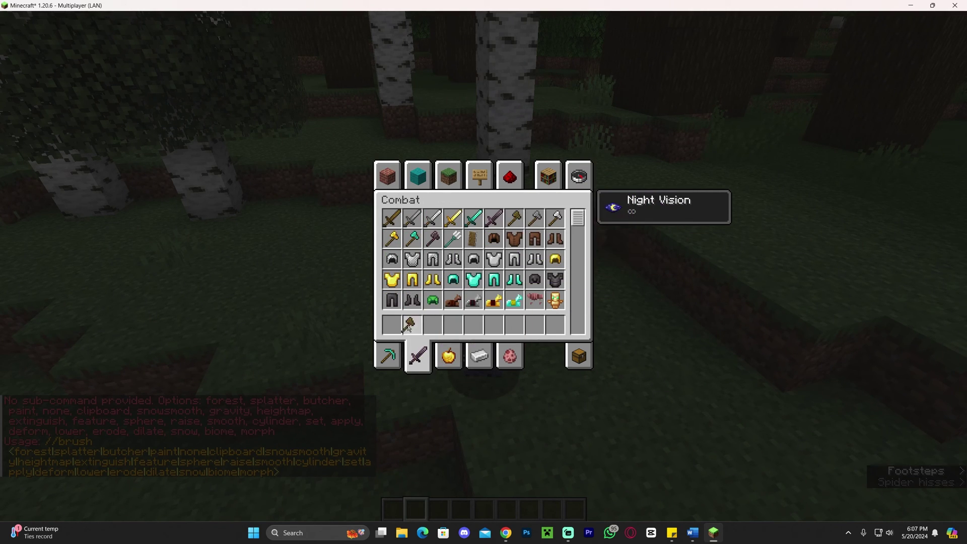
key("e")
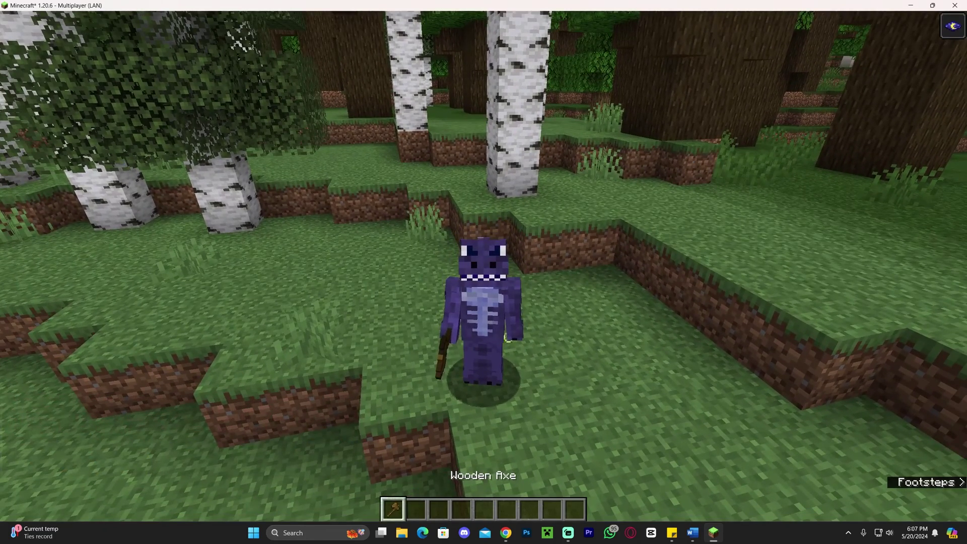
Step: Run the //brush command, then set position 2 at (-1381, 68, -3495) on a grass block
key("slash")
type("/br")
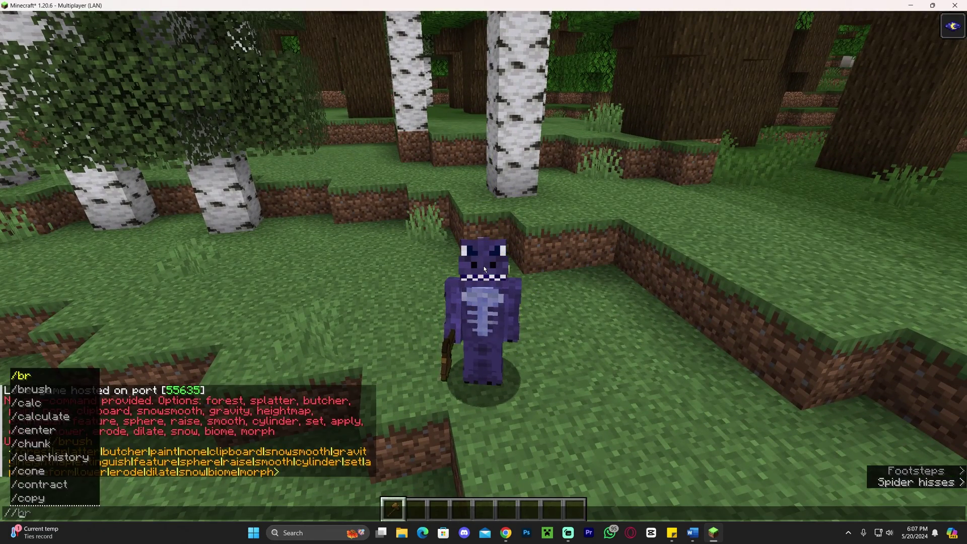
type("ush")
key("Return")
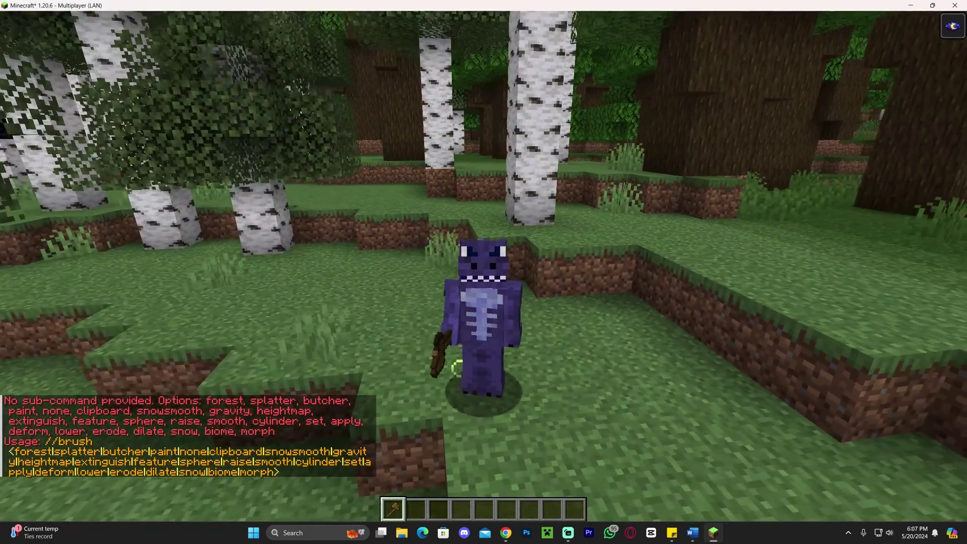
key("F5")
key("F5")
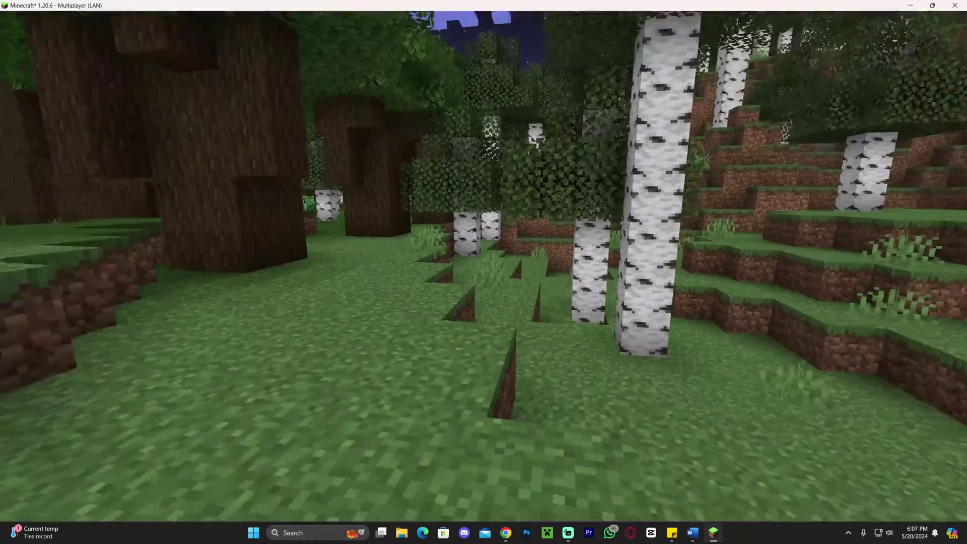
key("F1")
right_click(483, 266)
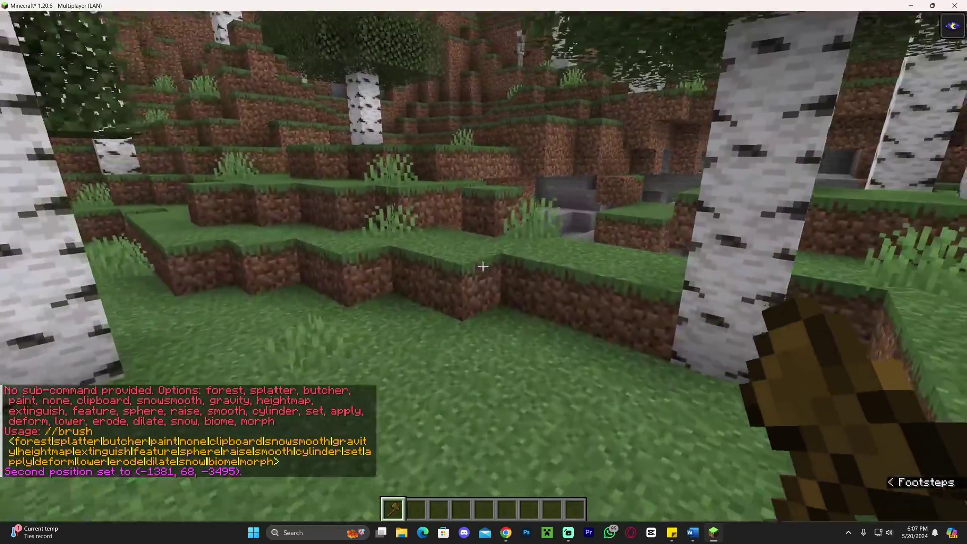
Step: With the wooden axe, set position 1 at (-1370, 66, -3501) and position 2 at (-1378, 68, -3490)
left_click(482, 266)
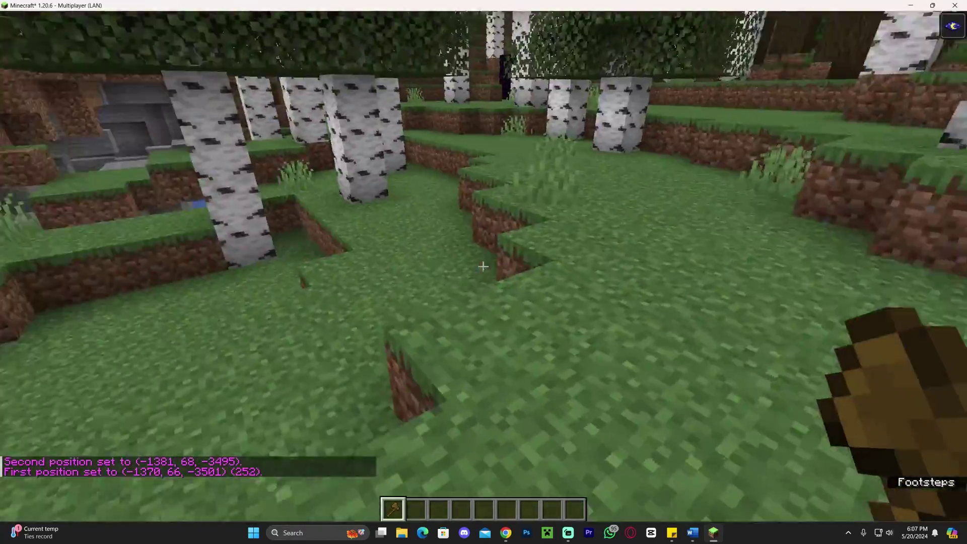
right_click(483, 267)
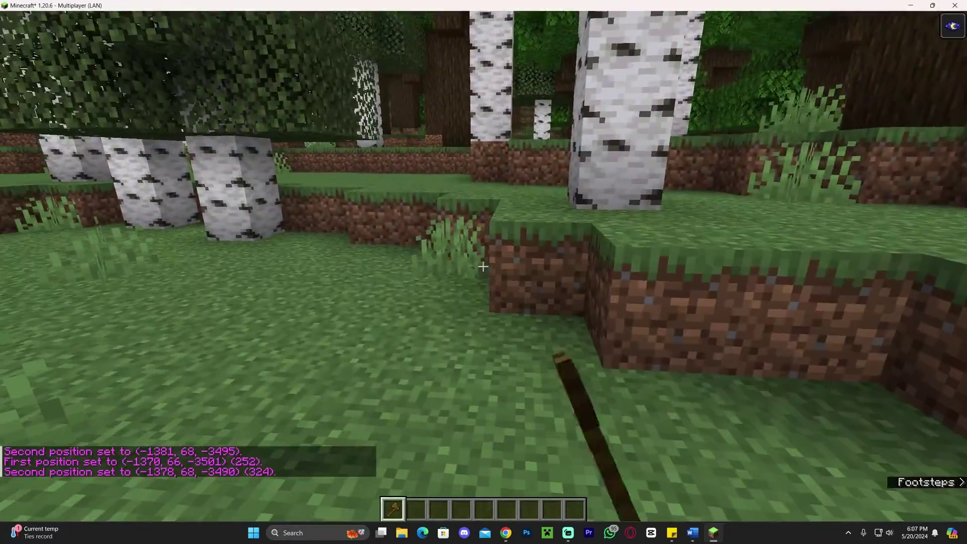